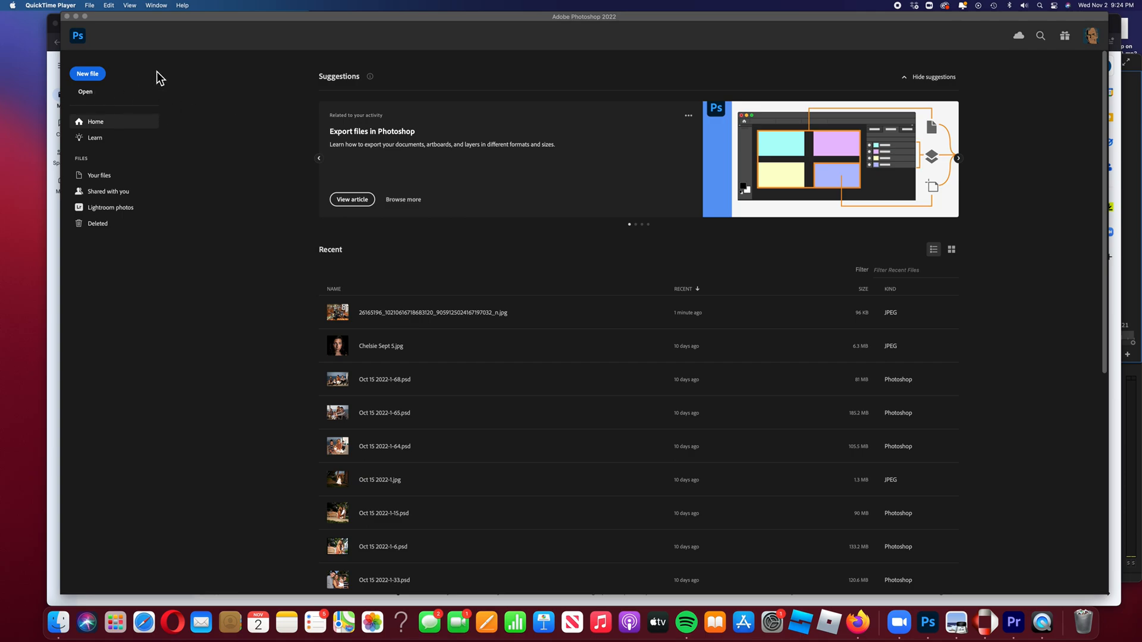
Open the image Track h.jpg from the Desktop folder
mouse_move(219, 16)
mouse_down()
mouse_move(209, 19)
mouse_move(225, 21)
mouse_up()
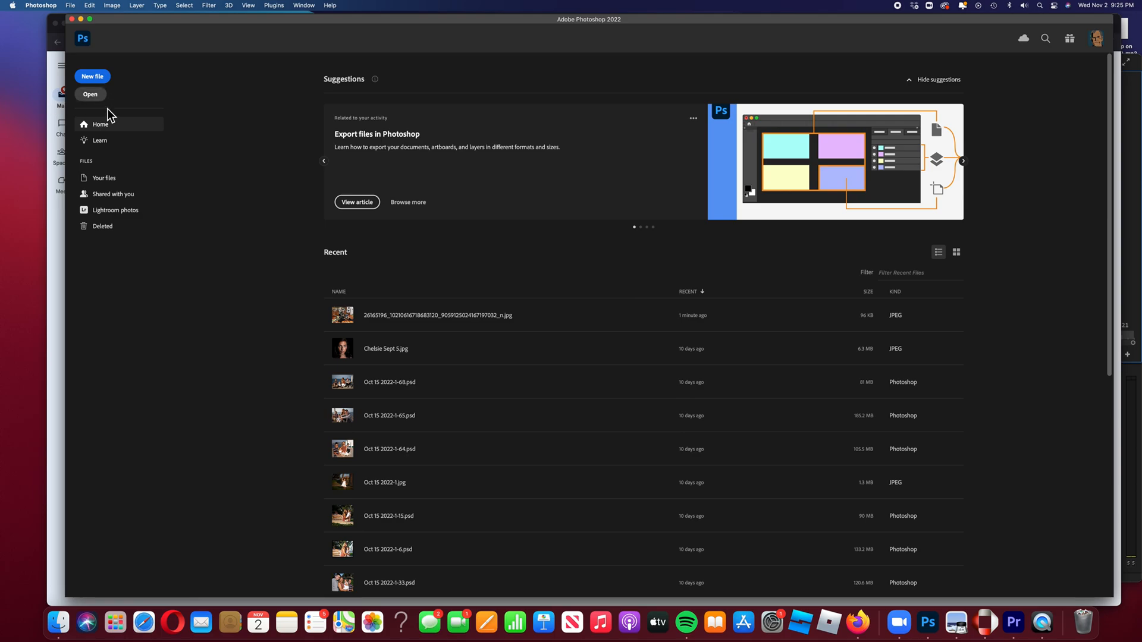
click(97, 97)
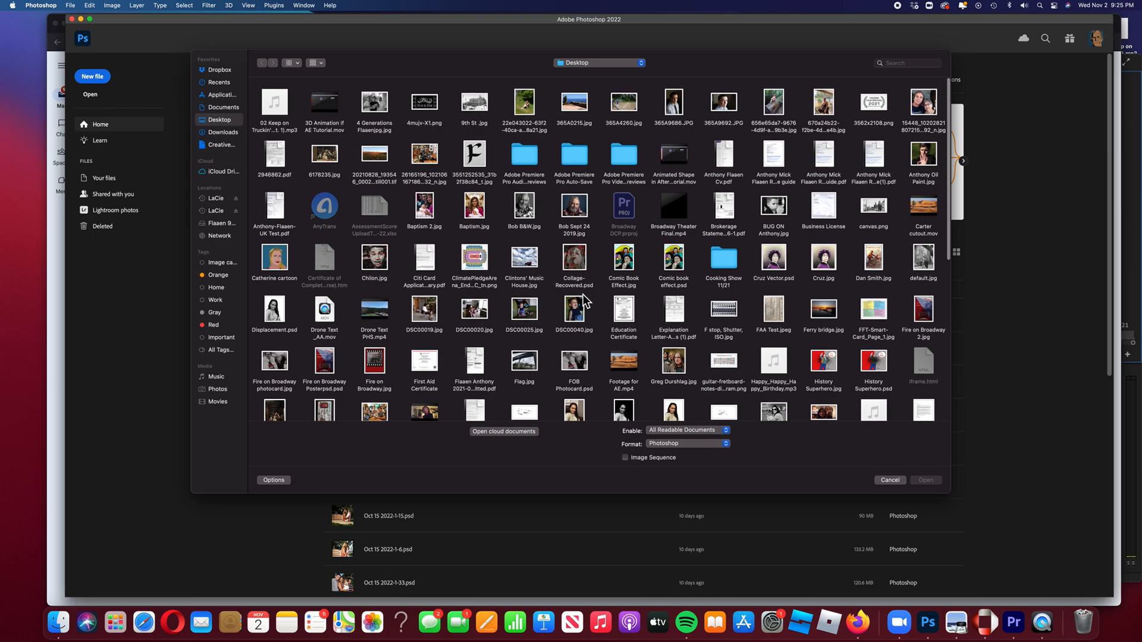
scroll(583, 301, down, 2)
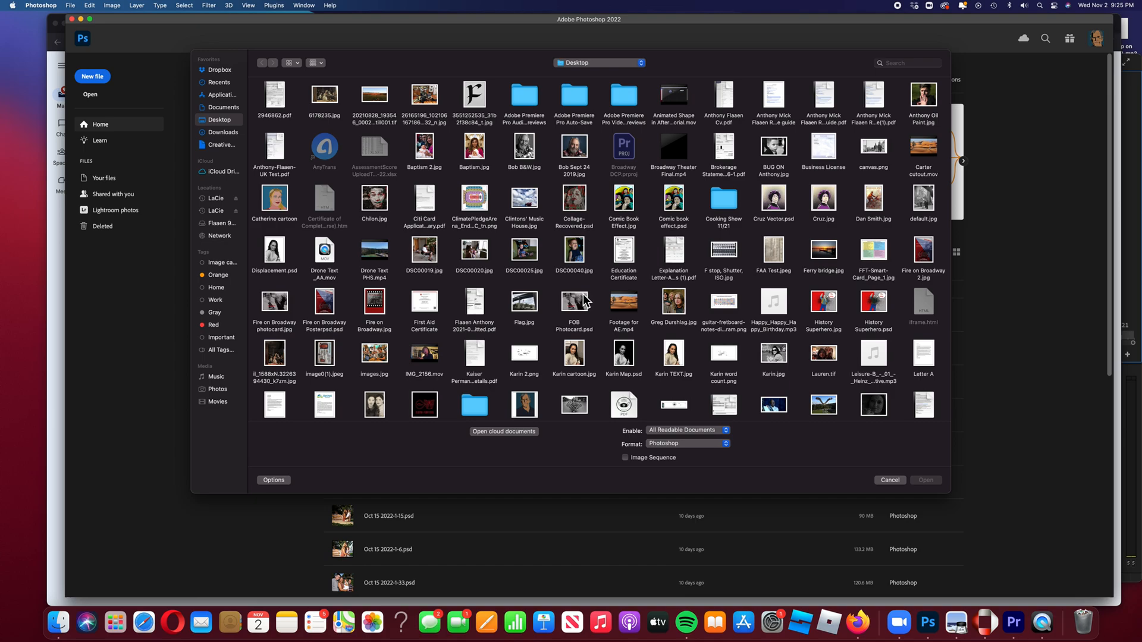
scroll(584, 301, down, 4)
scroll(583, 294, down, 4)
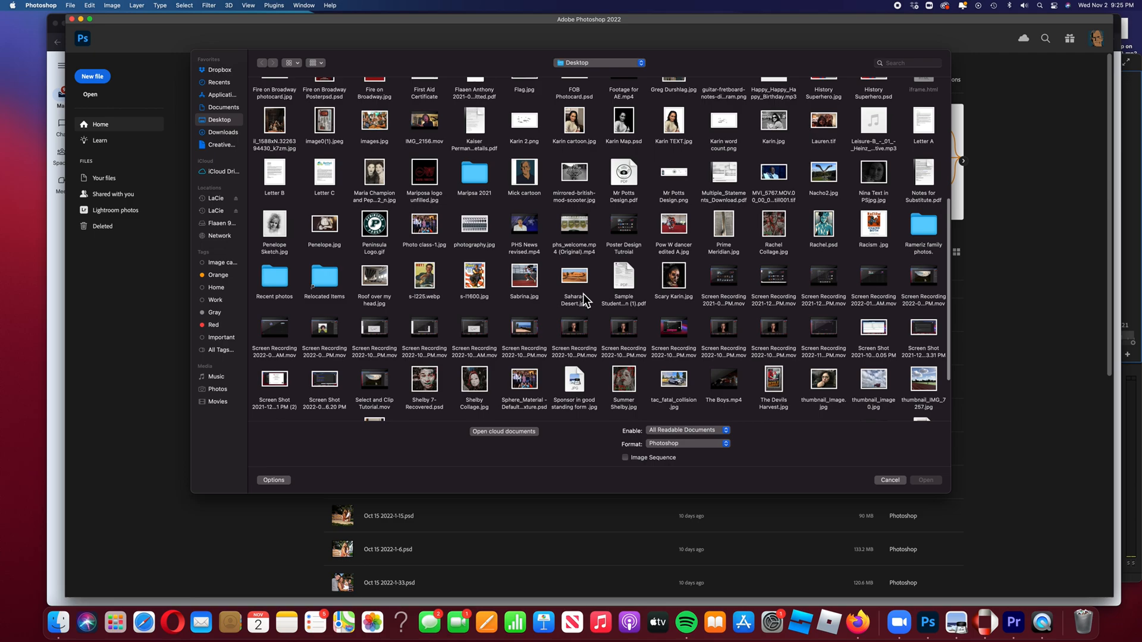
scroll(583, 294, down, 2)
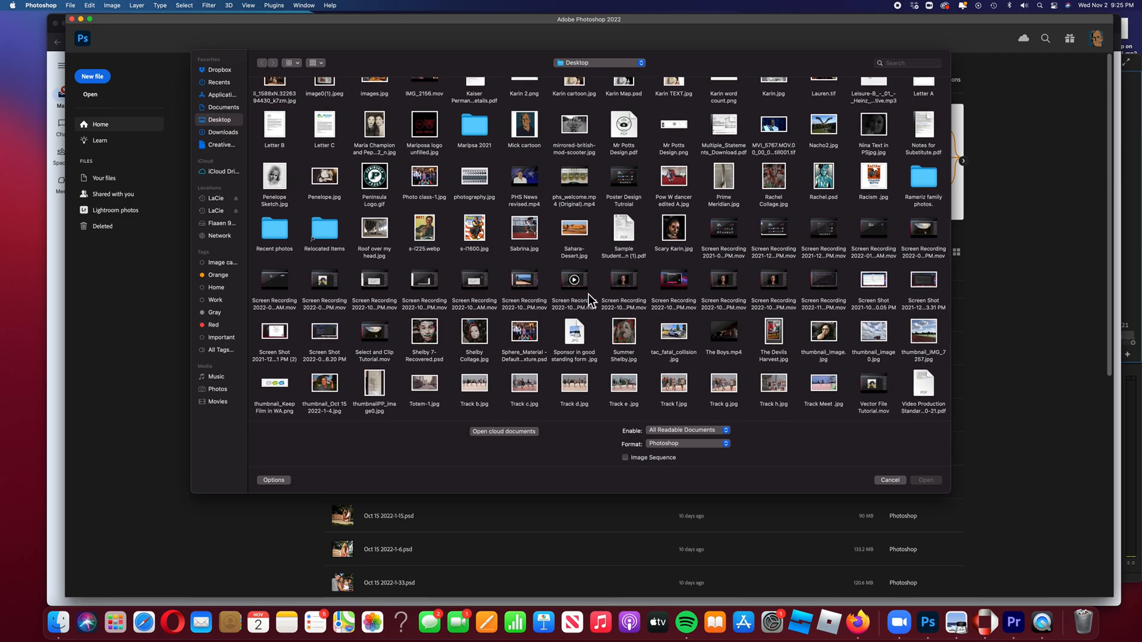
scroll(588, 294, down, 2)
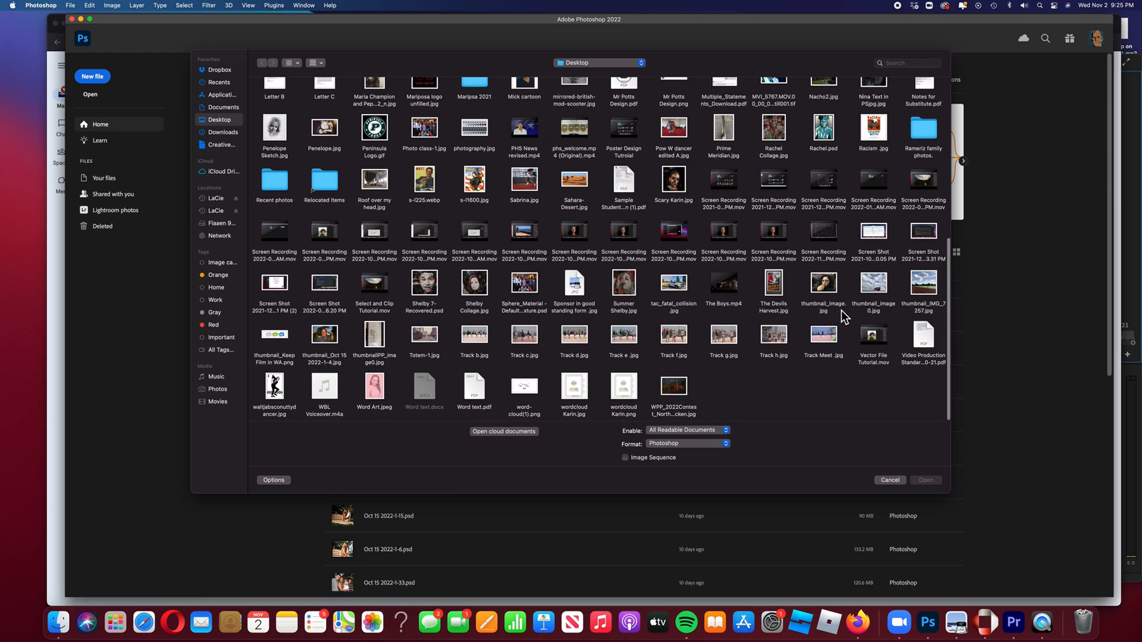
click(775, 338)
click(934, 482)
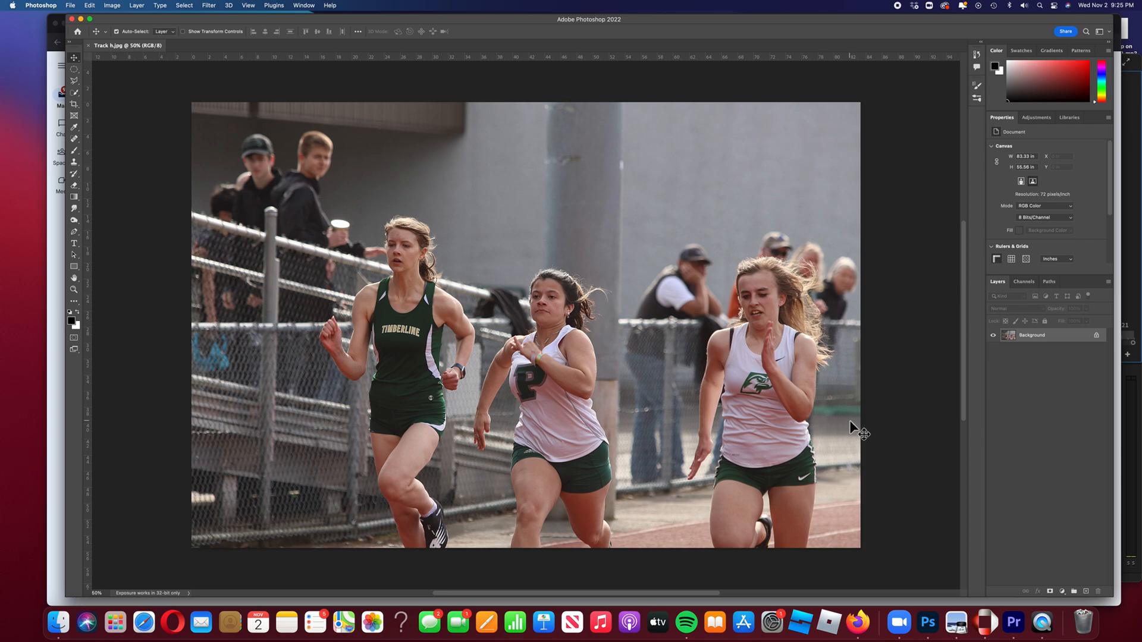
Duplicate the Background layer as "Background copy"
right_click(1050, 338)
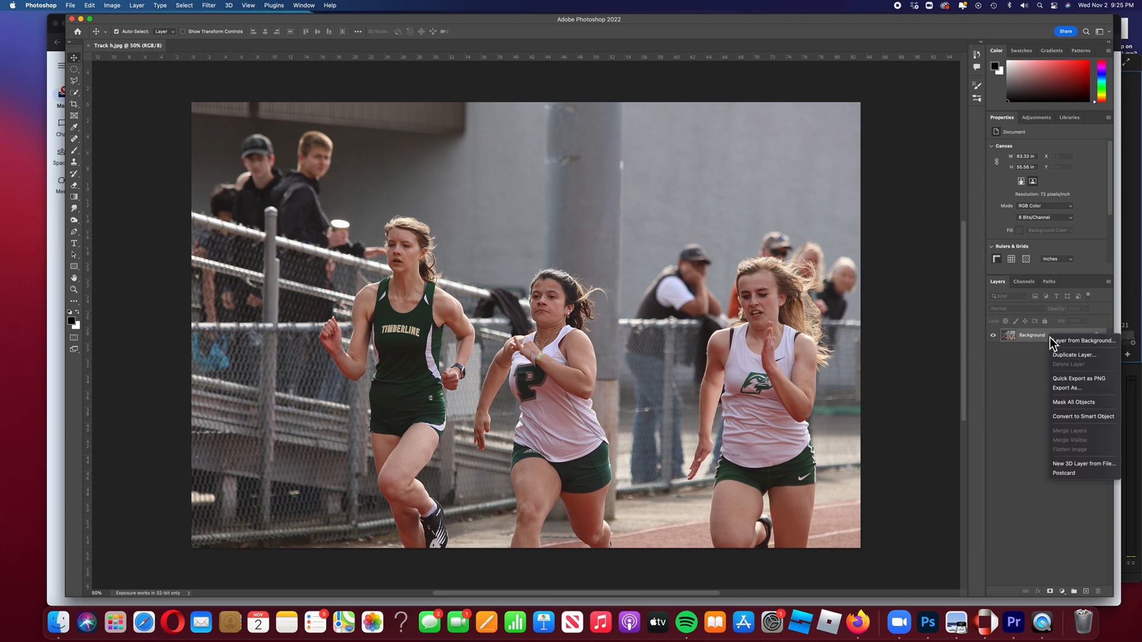
click(1083, 356)
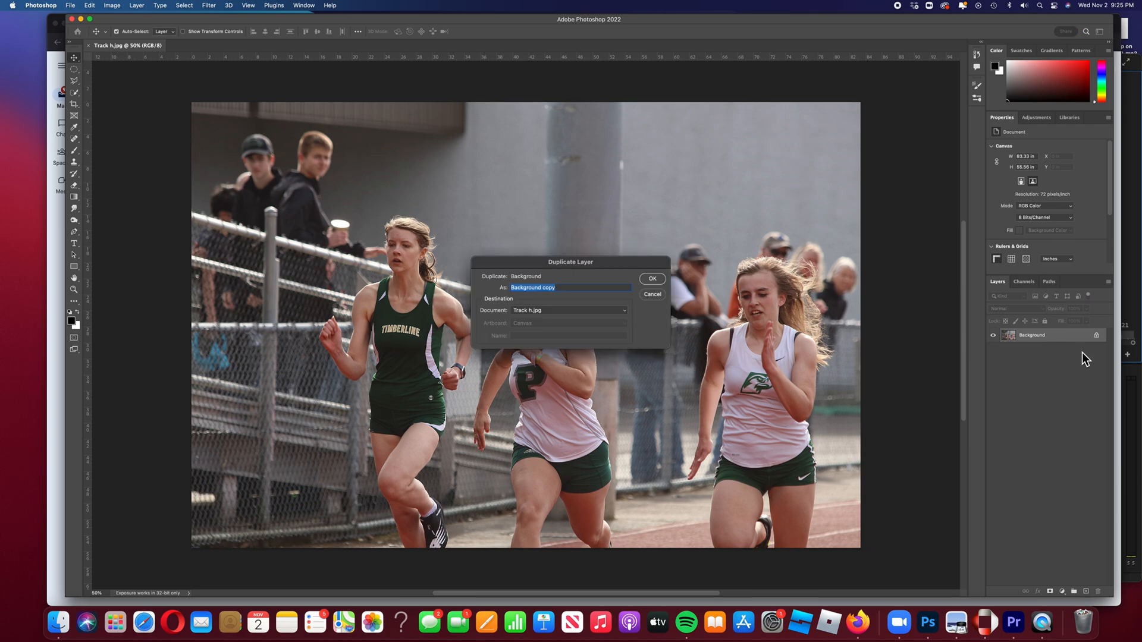
click(649, 281)
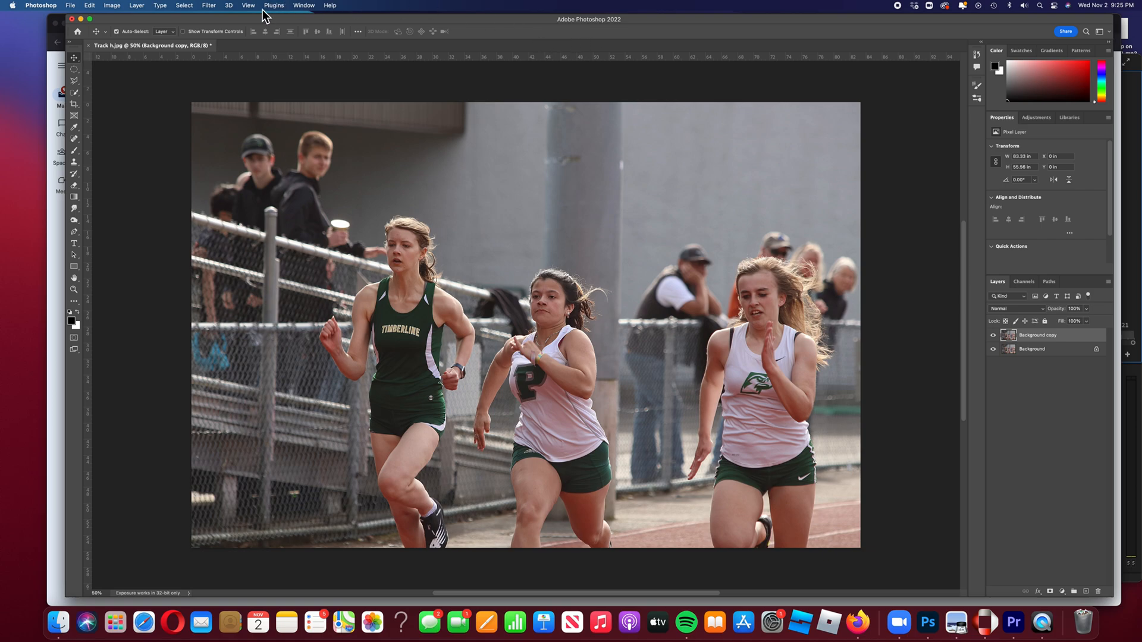
Apply a Gaussian Blur with a radius of 76.8 pixels to the duplicated layer
click(212, 5)
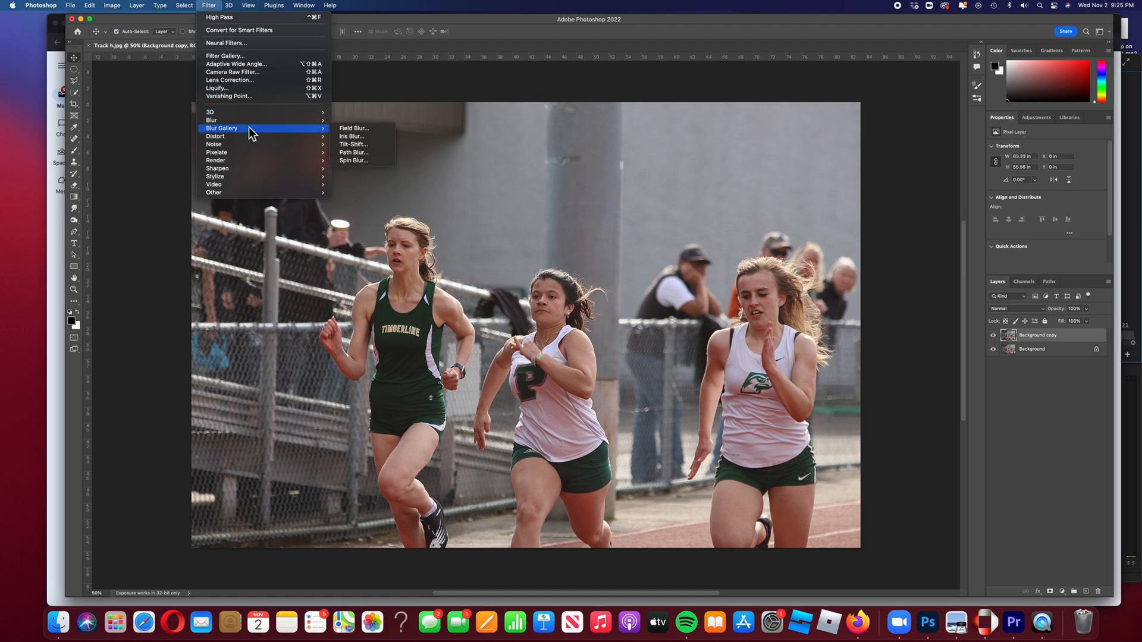
mouse_move(252, 124)
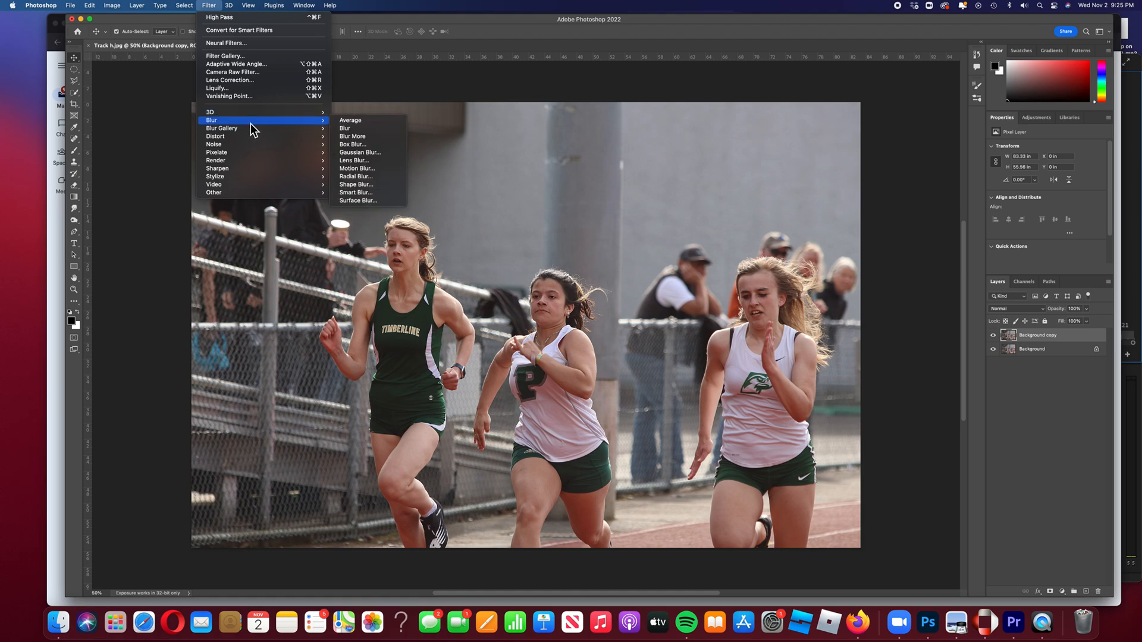
click(375, 153)
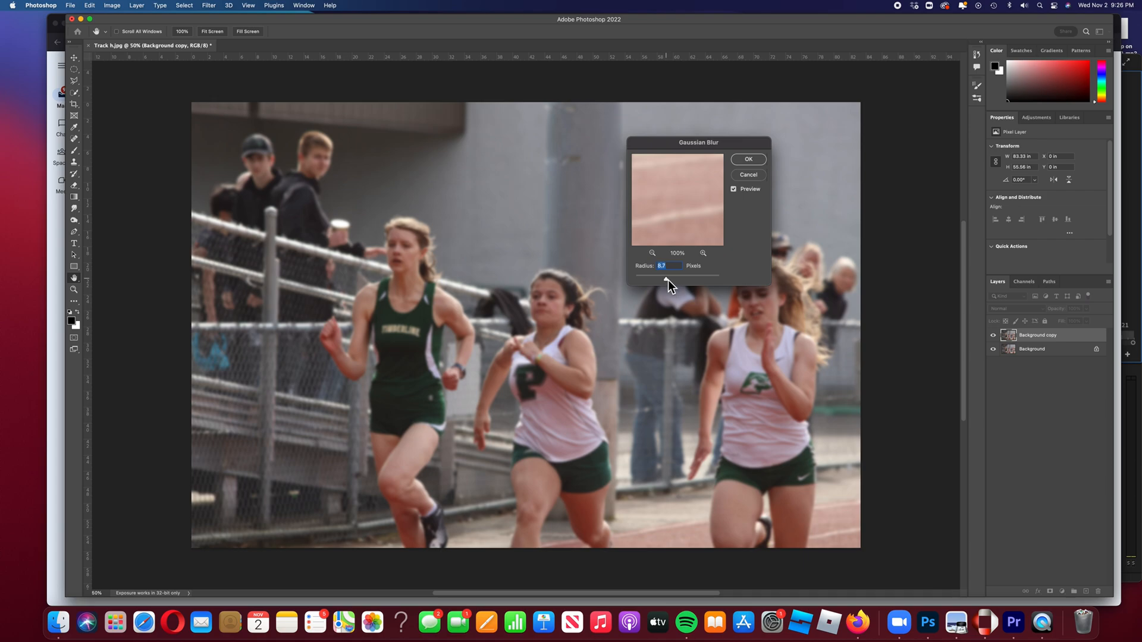
drag(678, 281, 686, 280)
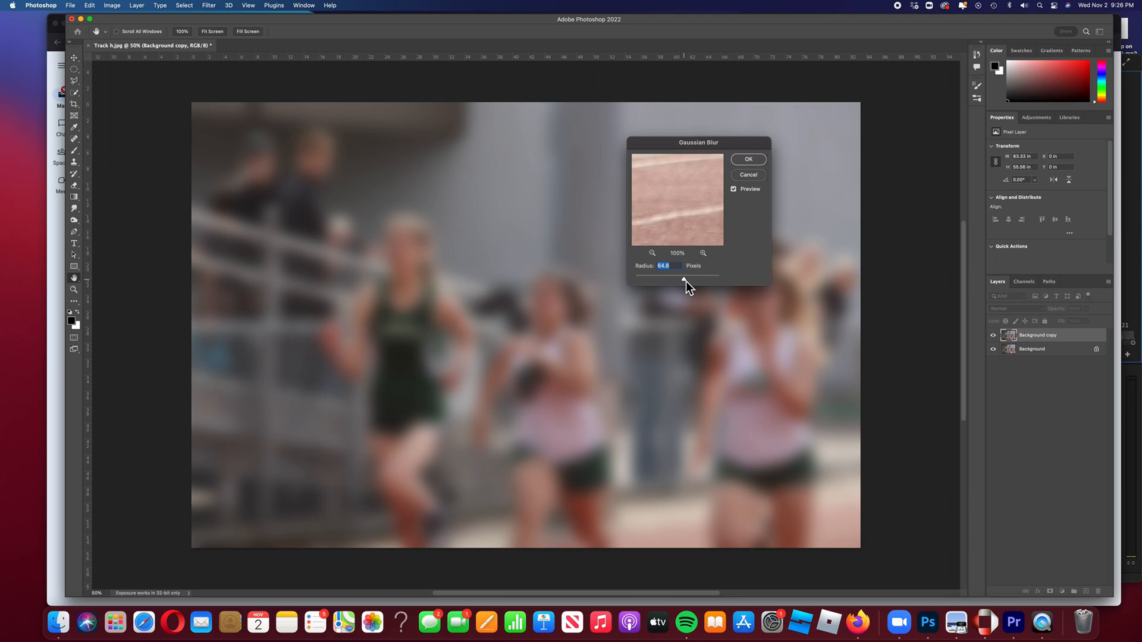
drag(688, 281, 688, 280)
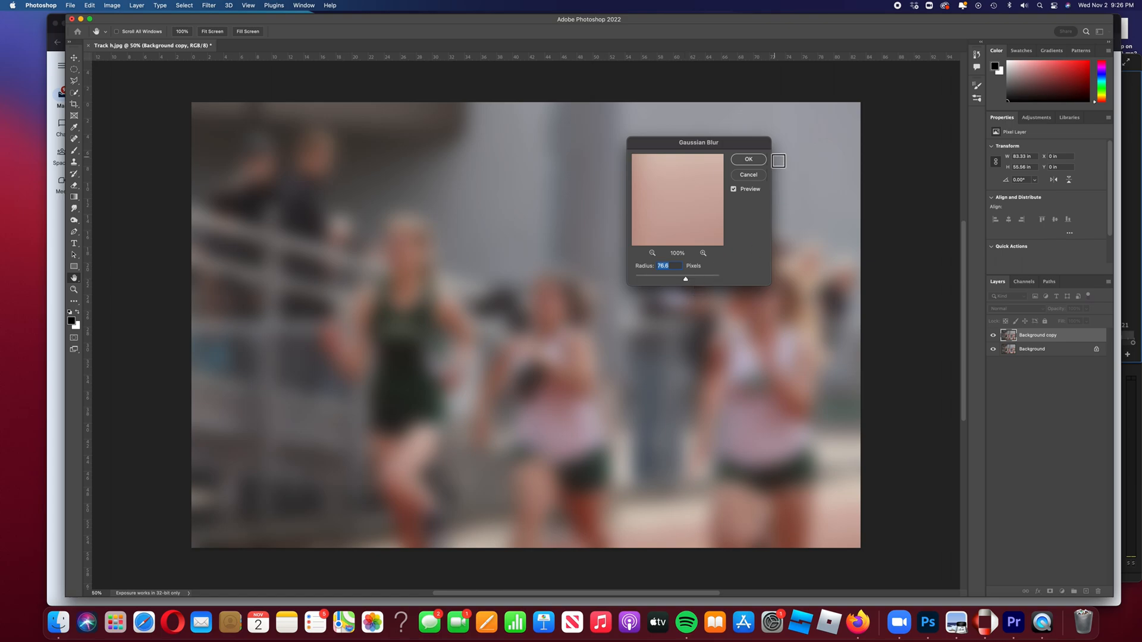
click(748, 160)
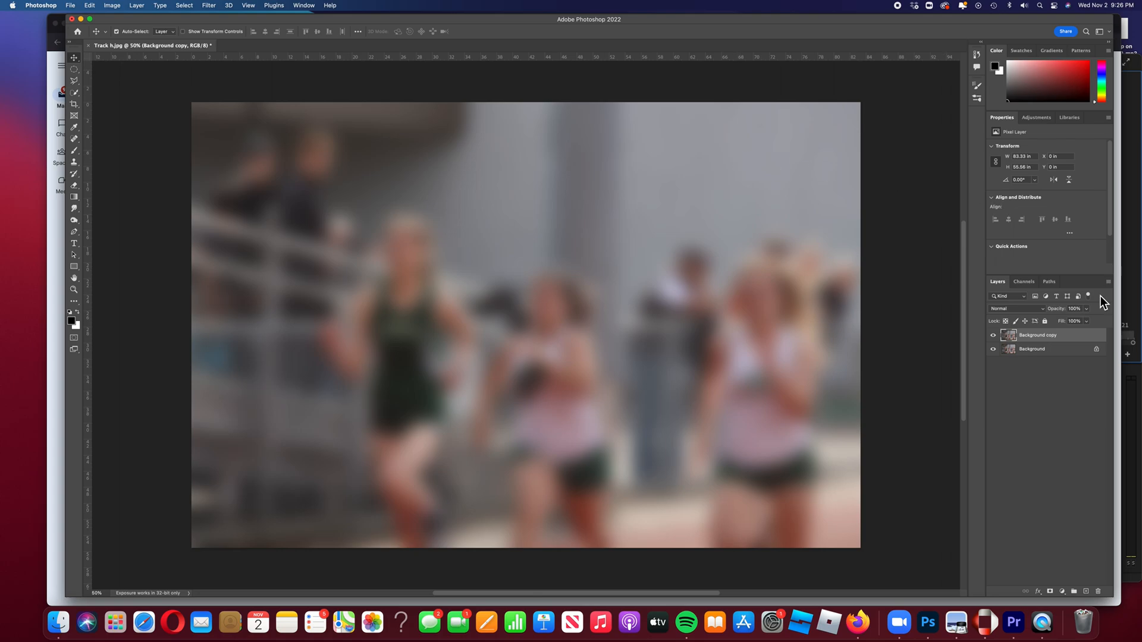
Duplicate the blurred layer as "Background copy 2"
right_click(1045, 343)
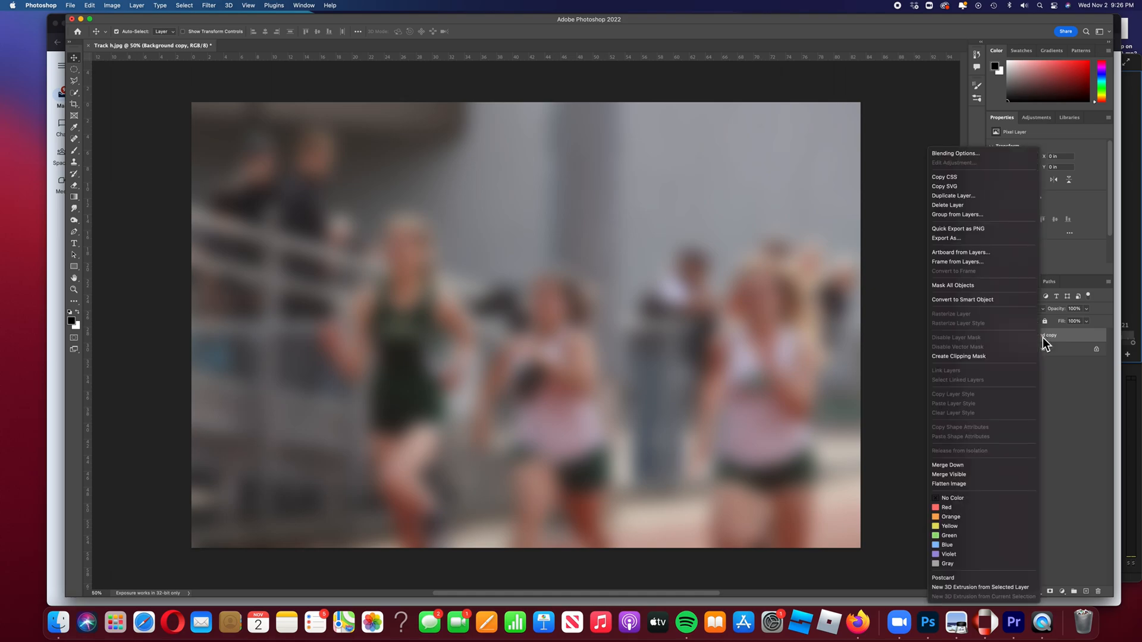
click(968, 197)
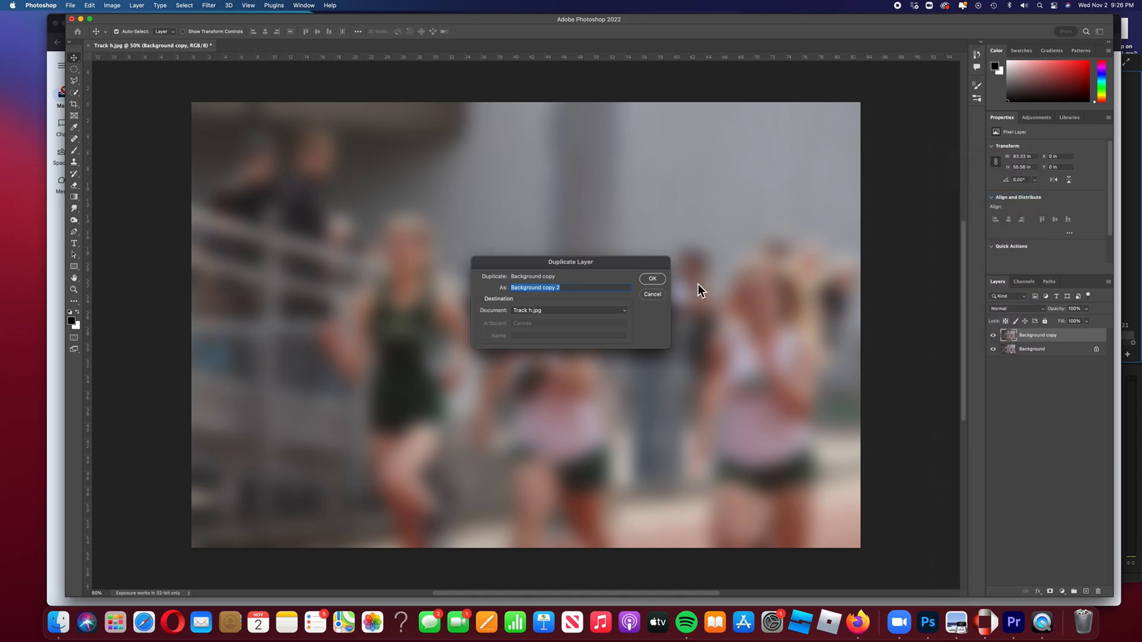
click(655, 280)
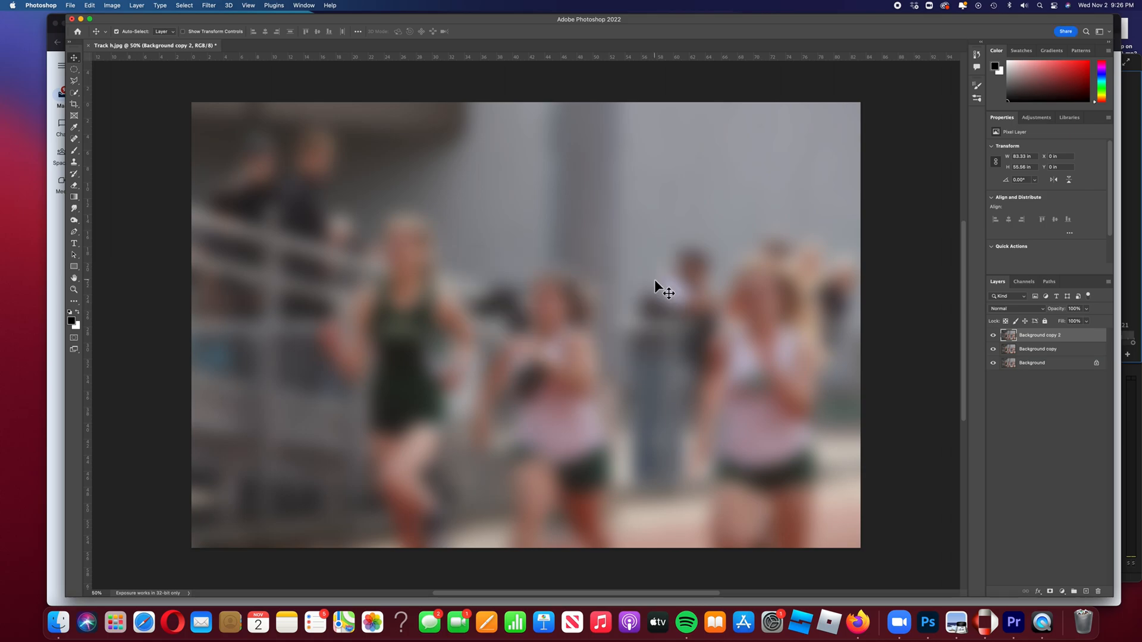
Hide "Background copy 2" and bend "Background copy" into a sweeping curve with Free Transform in warp mode
click(993, 336)
click(1066, 356)
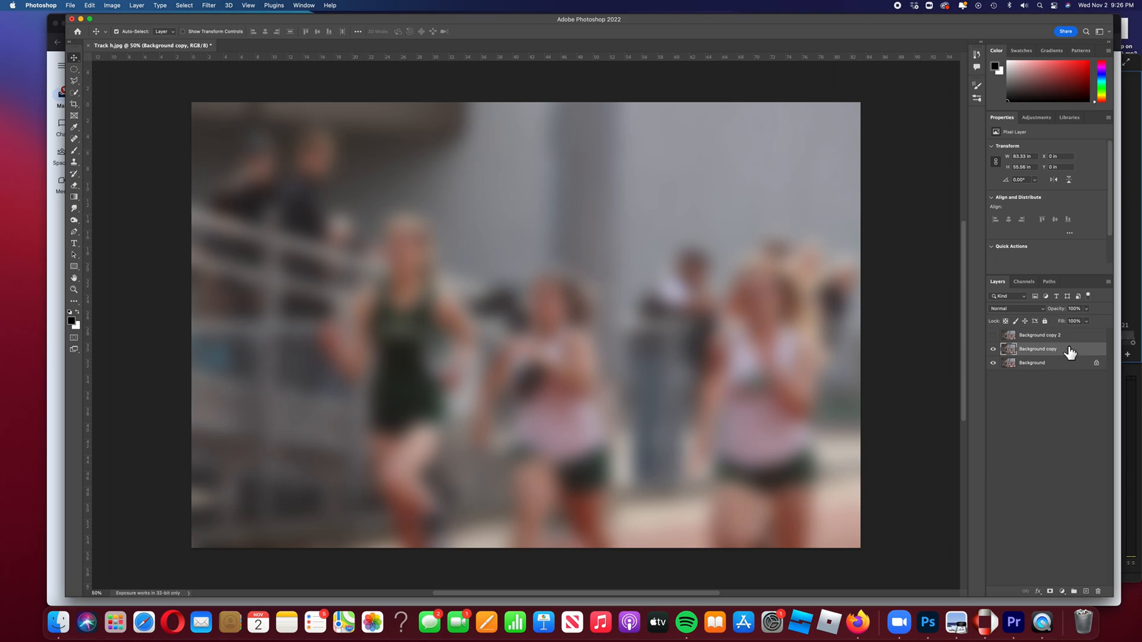
click(90, 6)
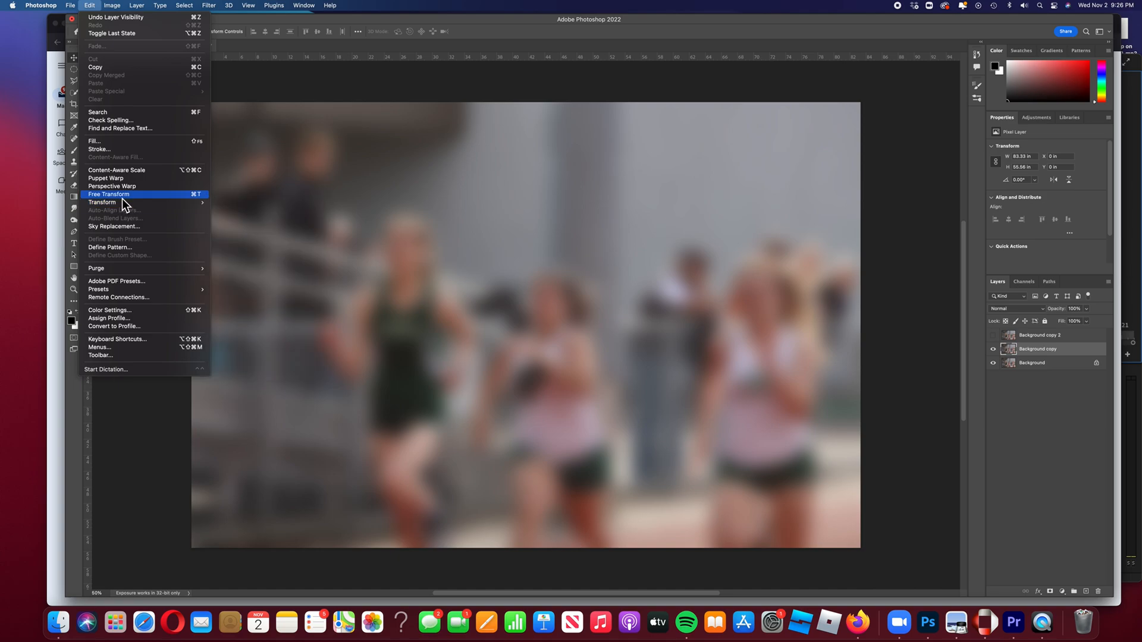
click(175, 195)
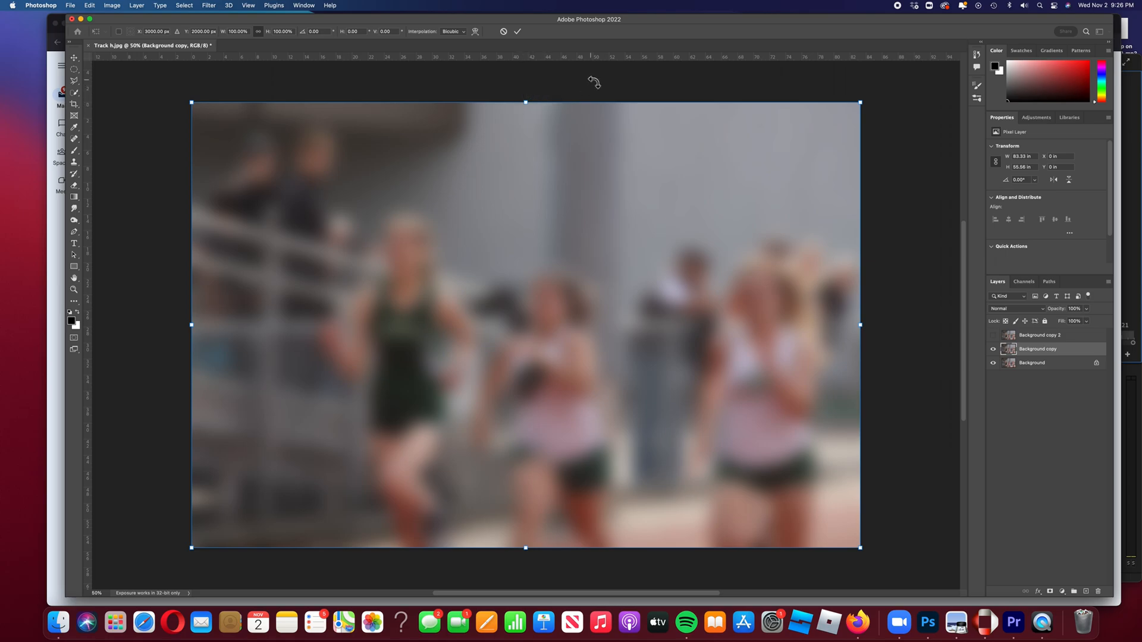
click(477, 34)
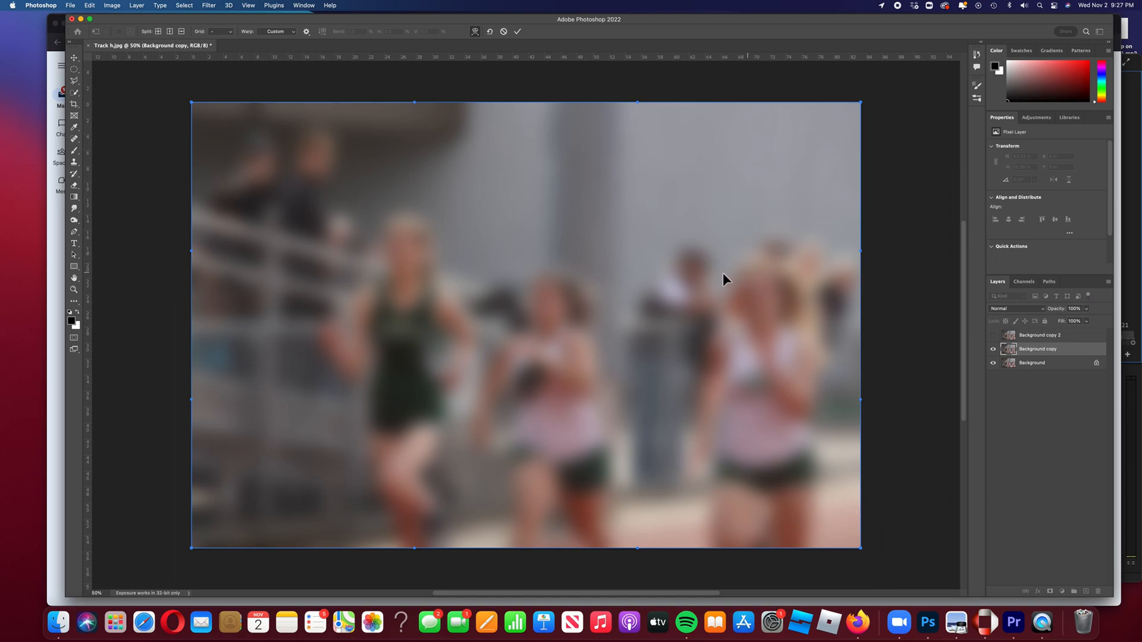
drag(524, 268, 722, 174)
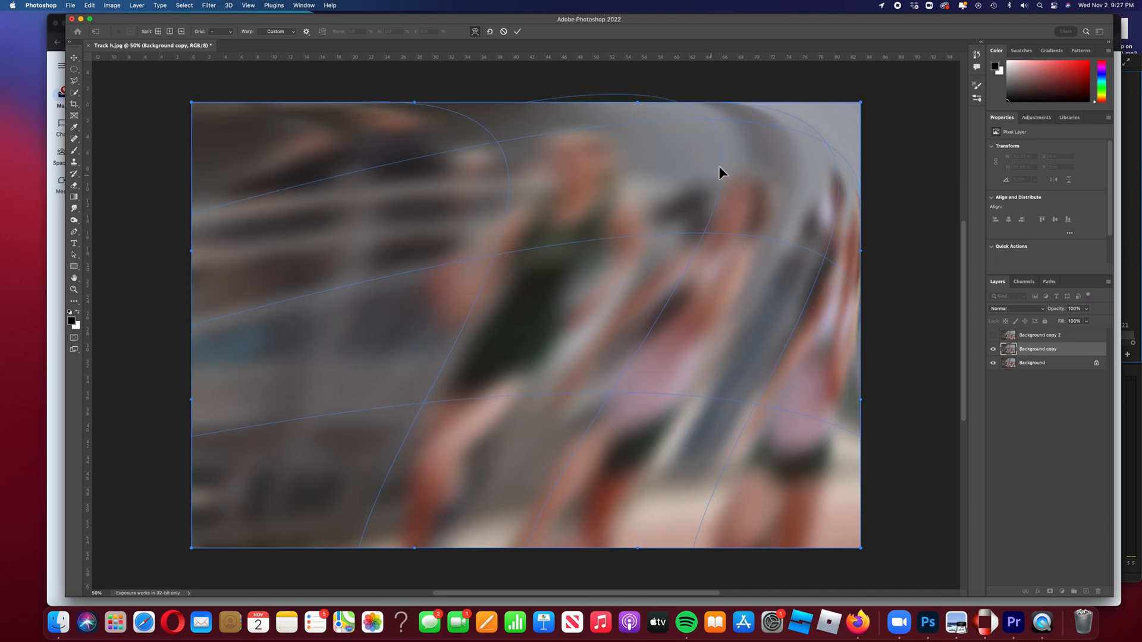
drag(548, 384, 589, 423)
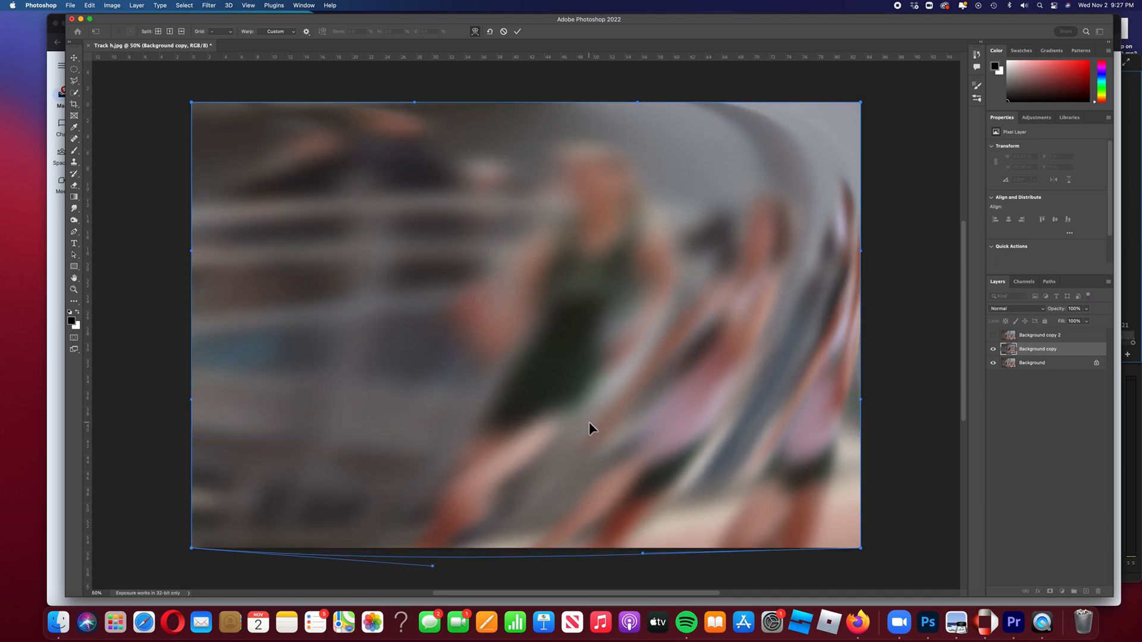
click(516, 31)
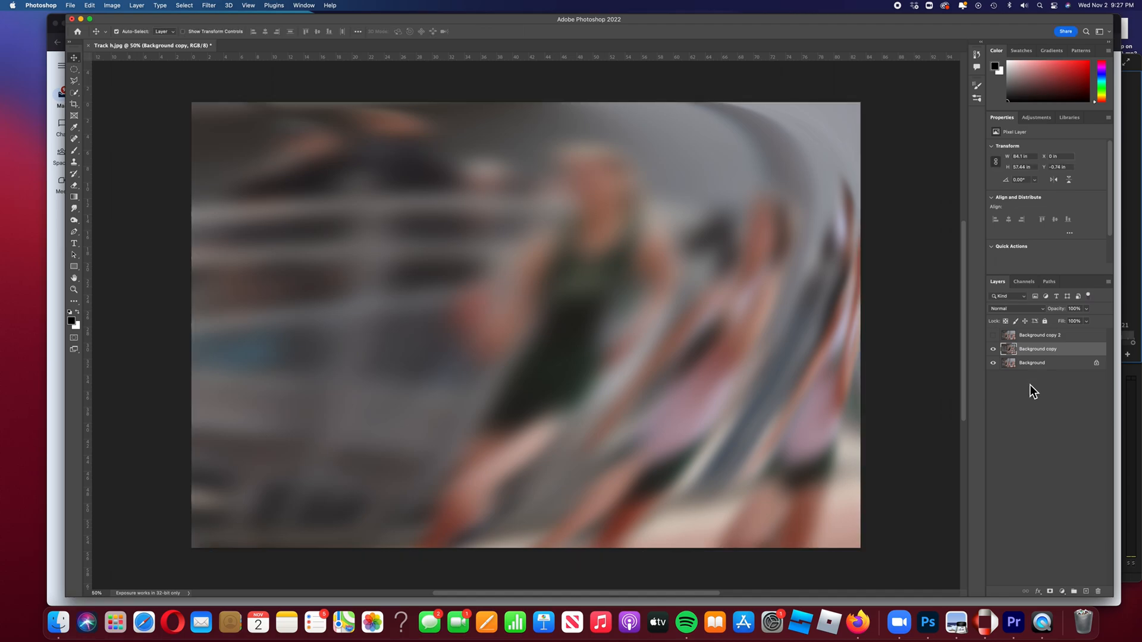
Show "Background copy 2" and warp it into a curve sweeping the opposite way with Free Transform
click(1082, 340)
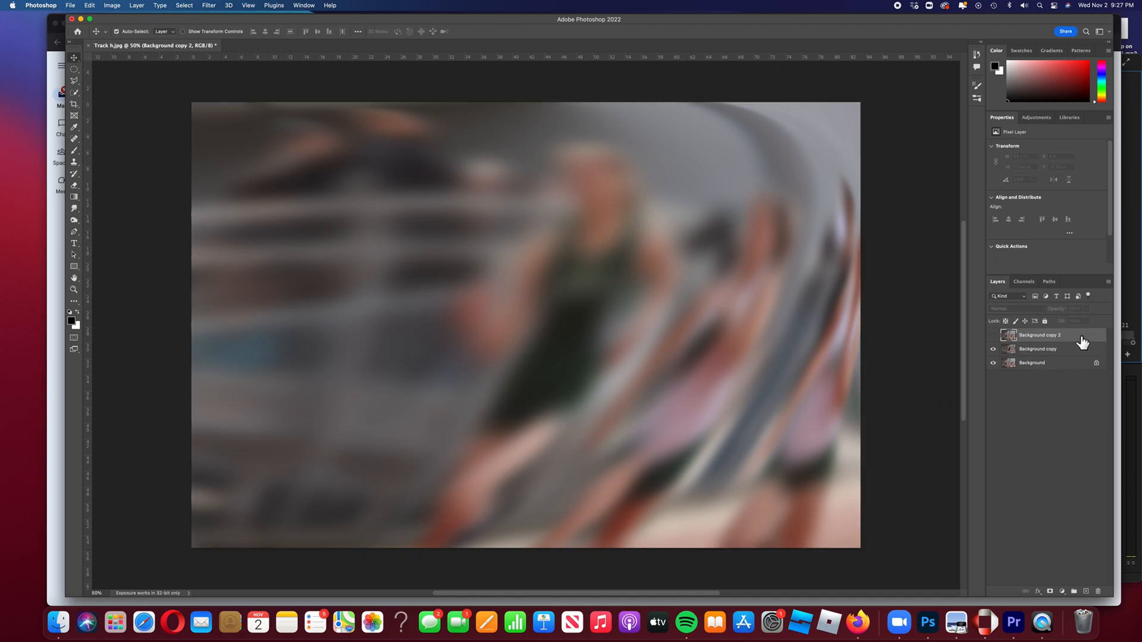
click(993, 336)
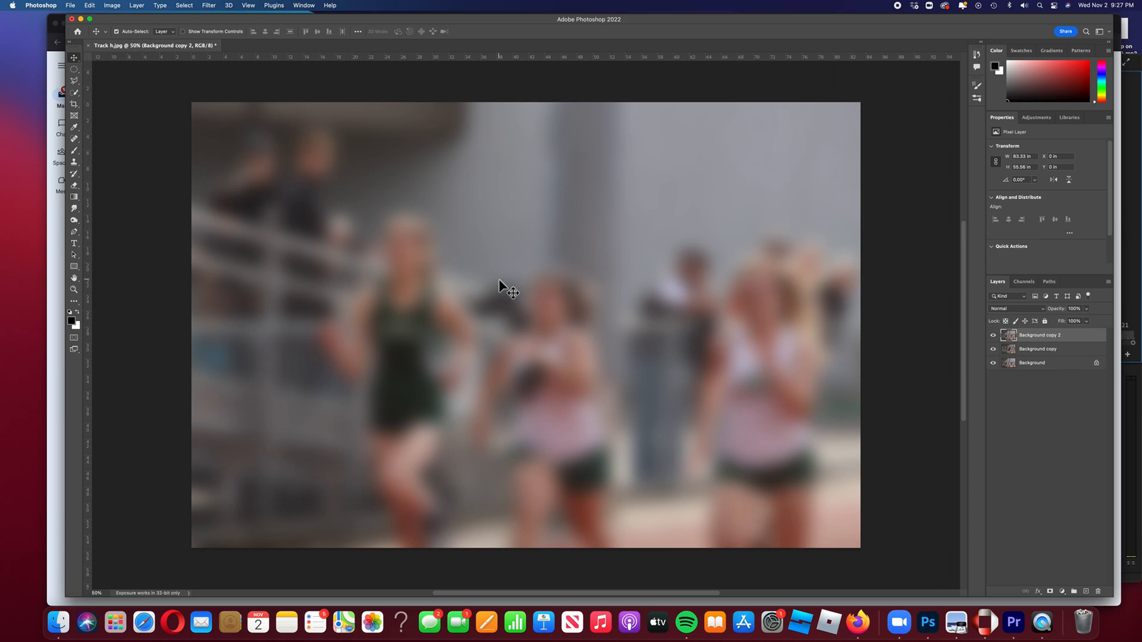
key(super+t)
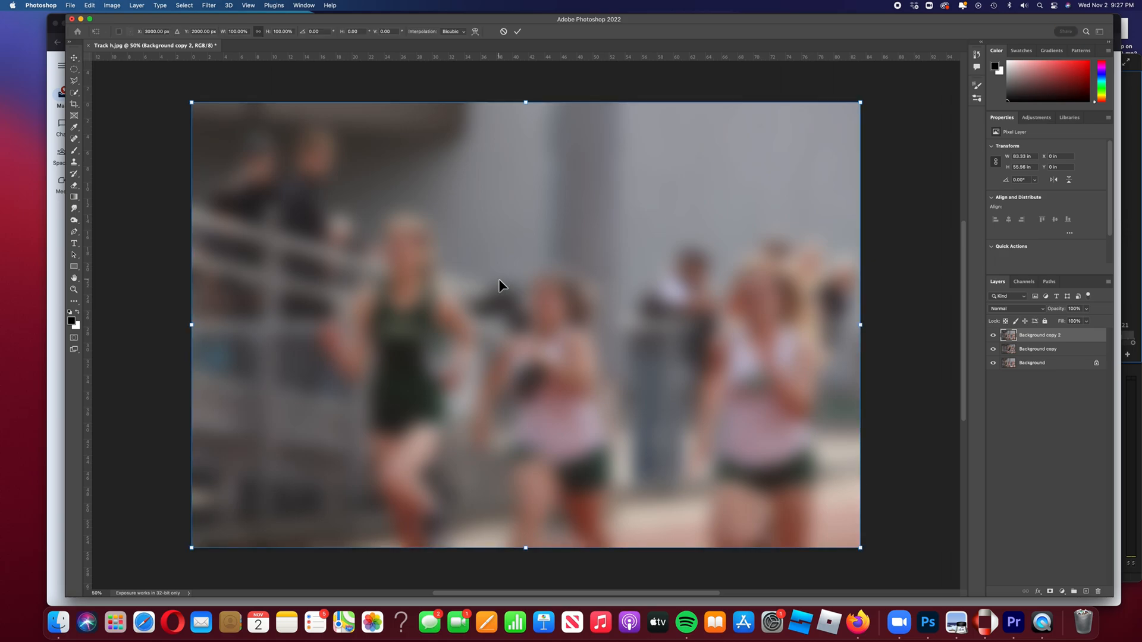
click(475, 31)
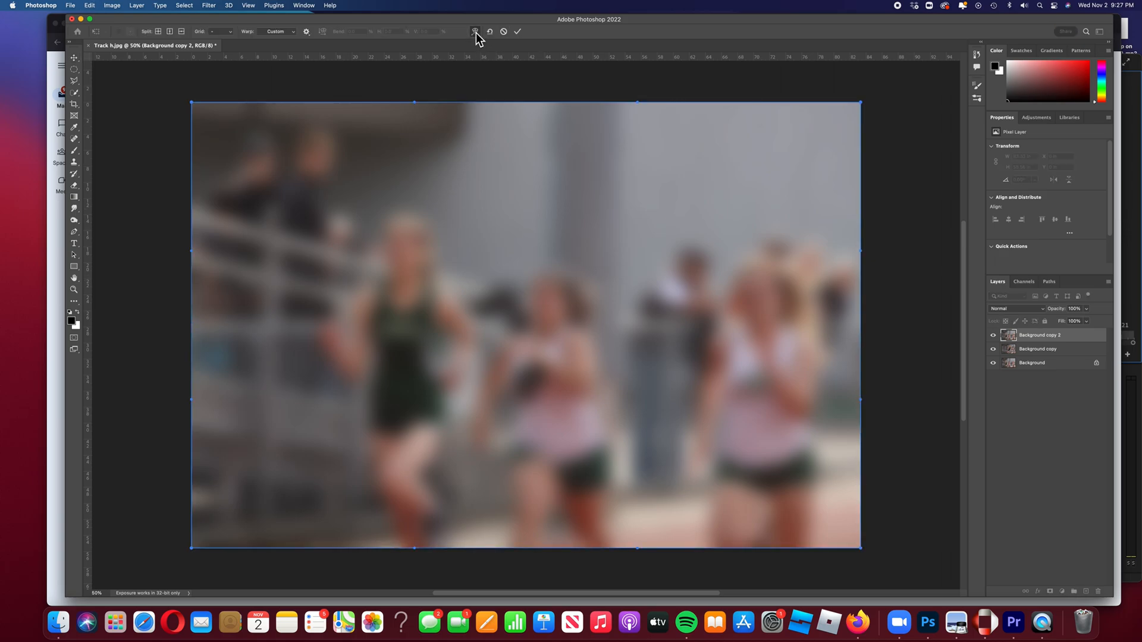
drag(538, 296, 393, 378)
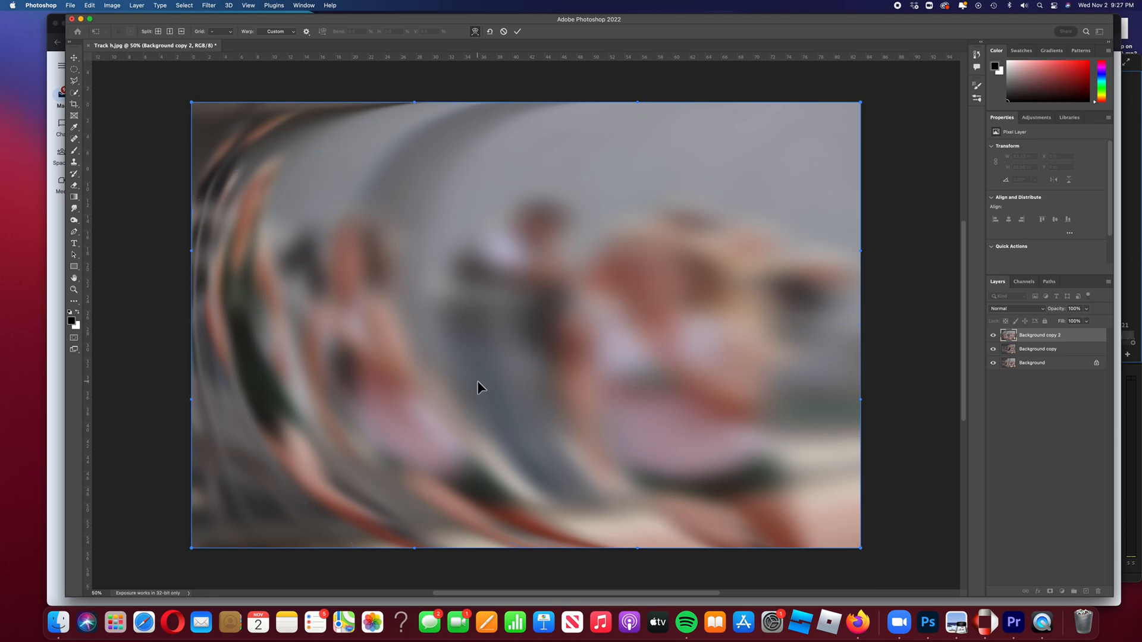
click(519, 34)
Duplicate the original Background layer as "Background copy 3"
click(1056, 370)
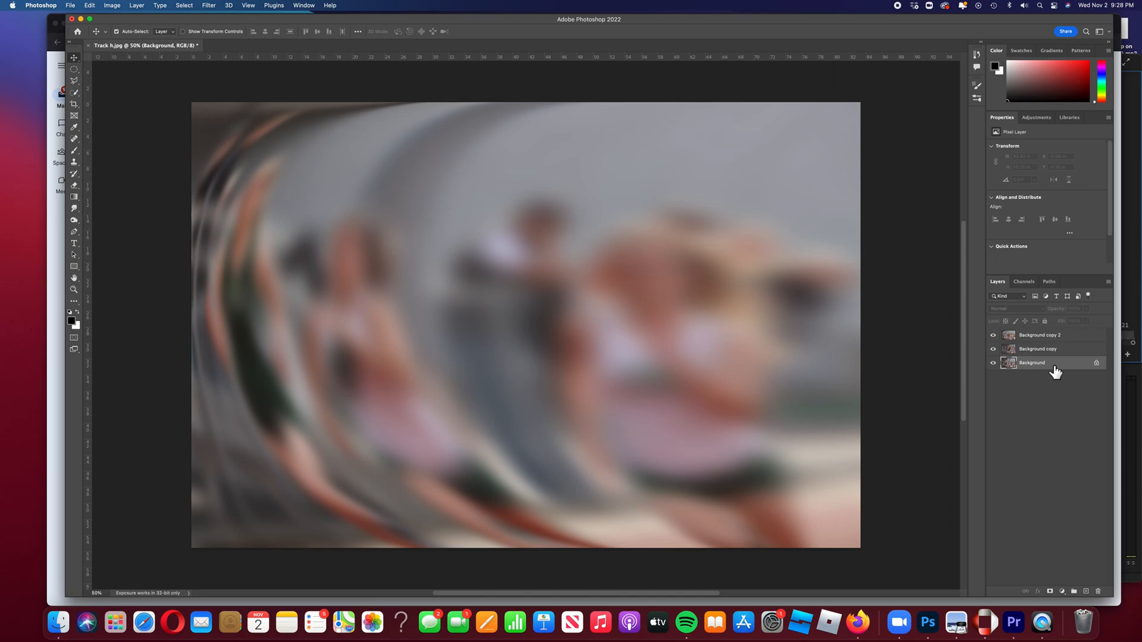
right_click(1053, 367)
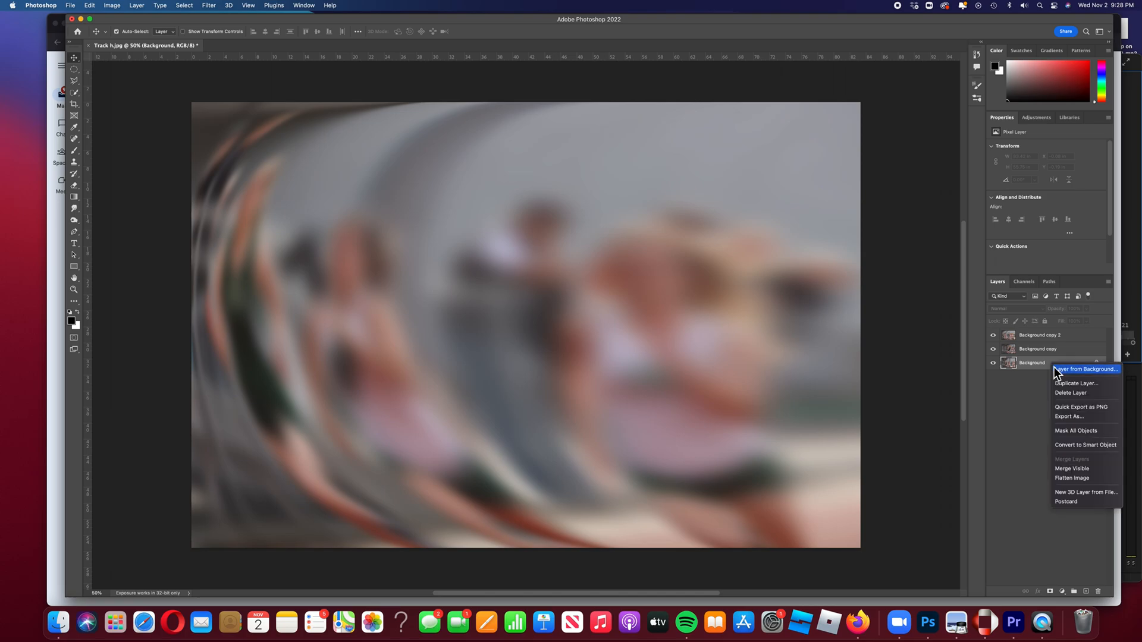
click(1070, 388)
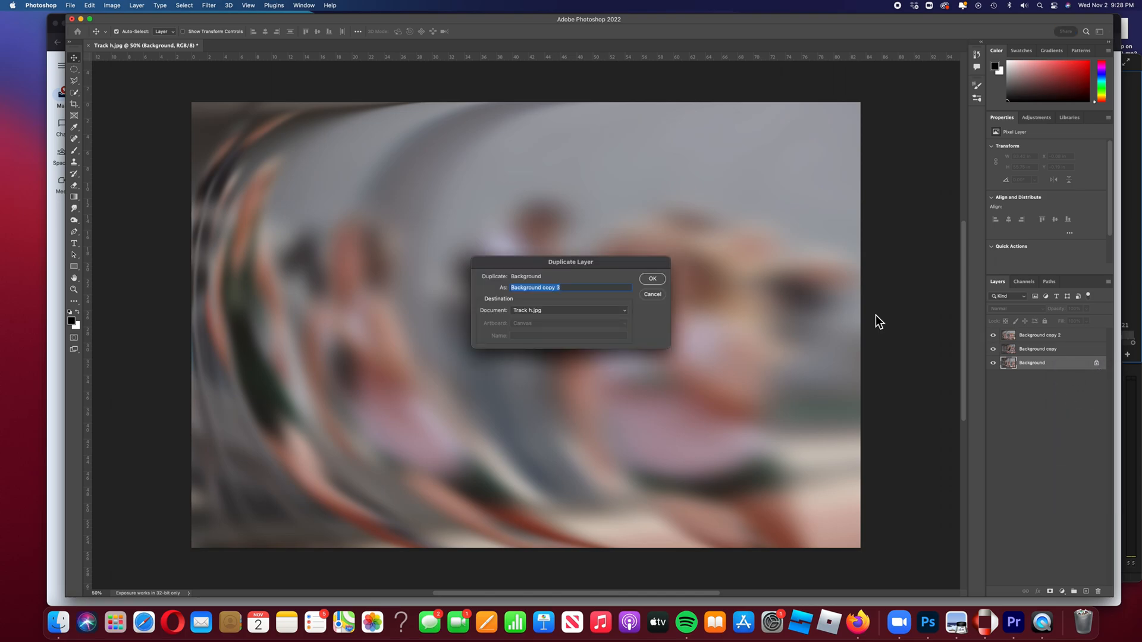
click(667, 280)
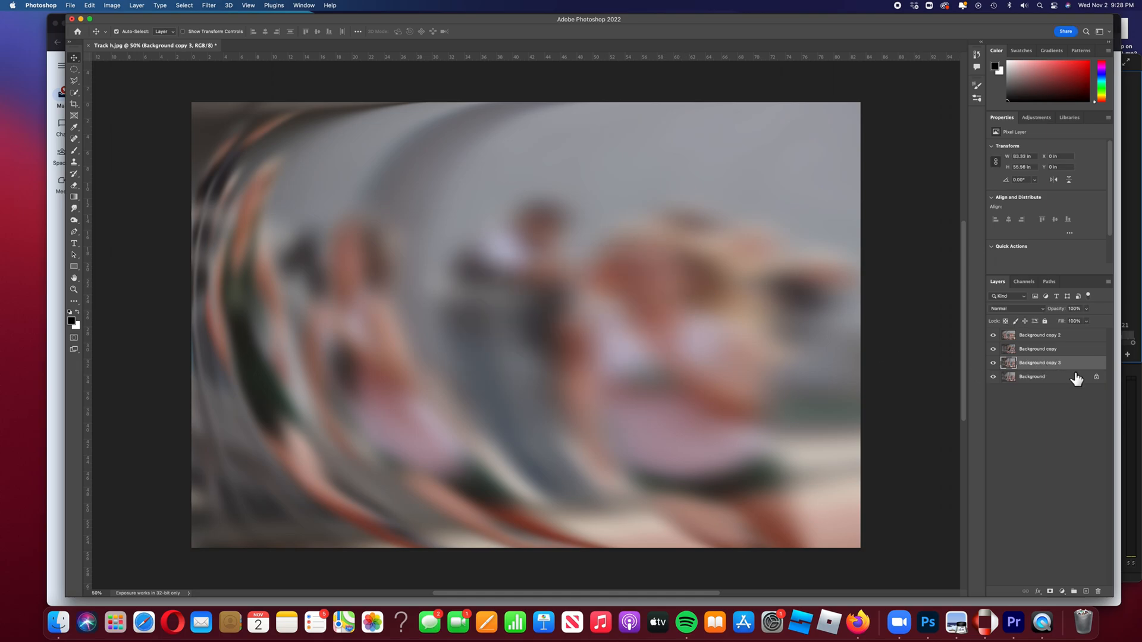
Move "Background copy 3" to the top of the layer stack and apply a Gaussian Blur with a radius of 76.6 pixels
drag(1073, 372, 1071, 336)
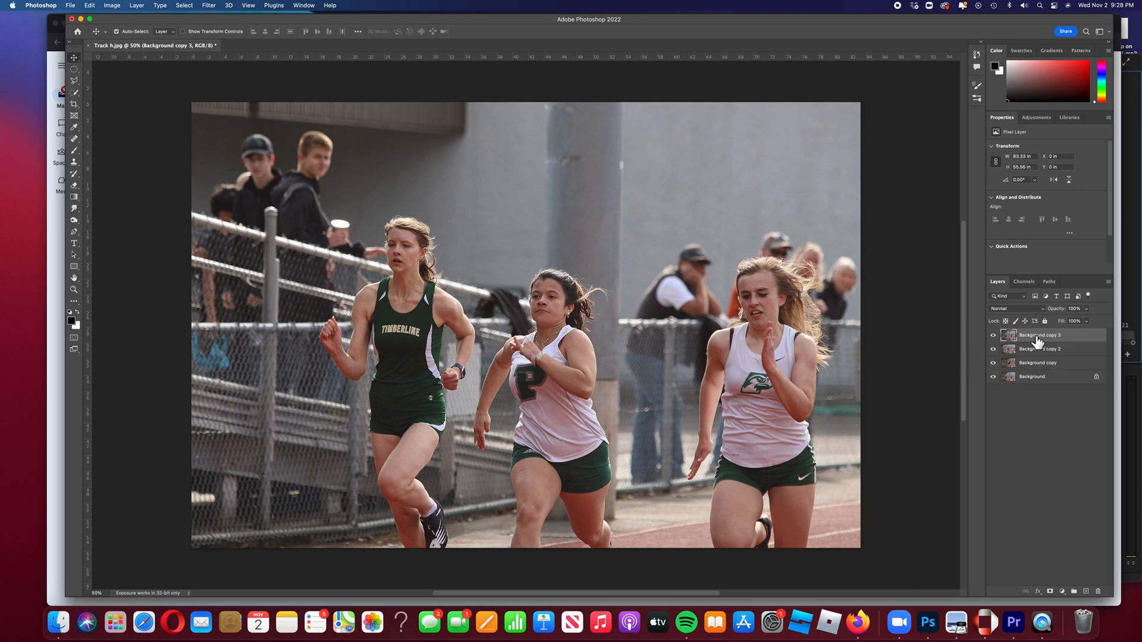
click(993, 336)
click(208, 6)
mouse_move(227, 121)
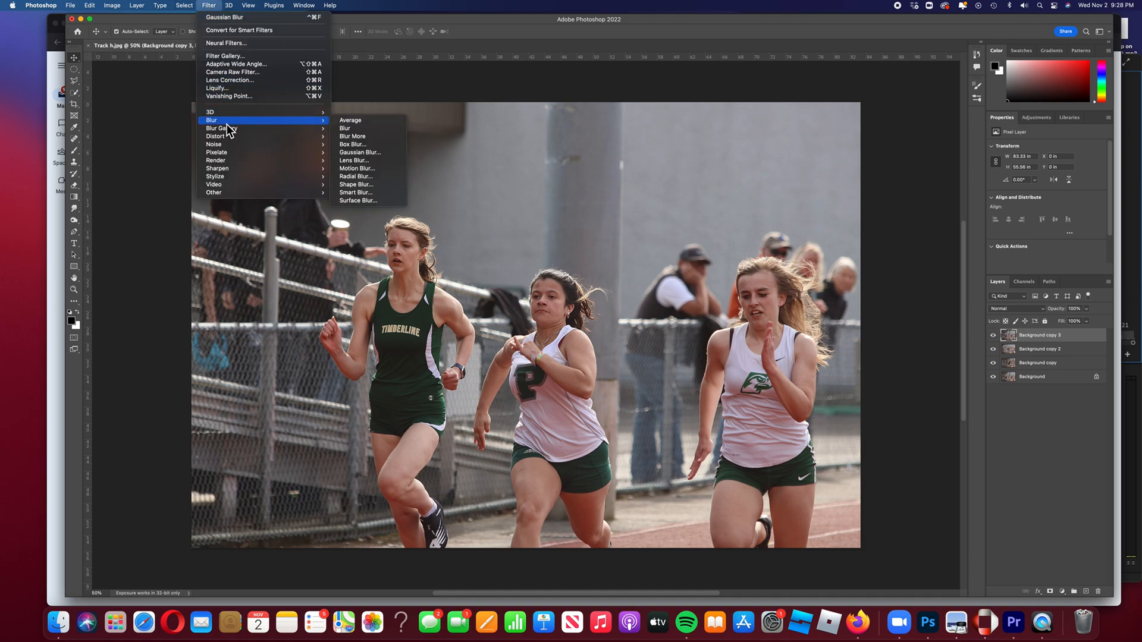
click(355, 153)
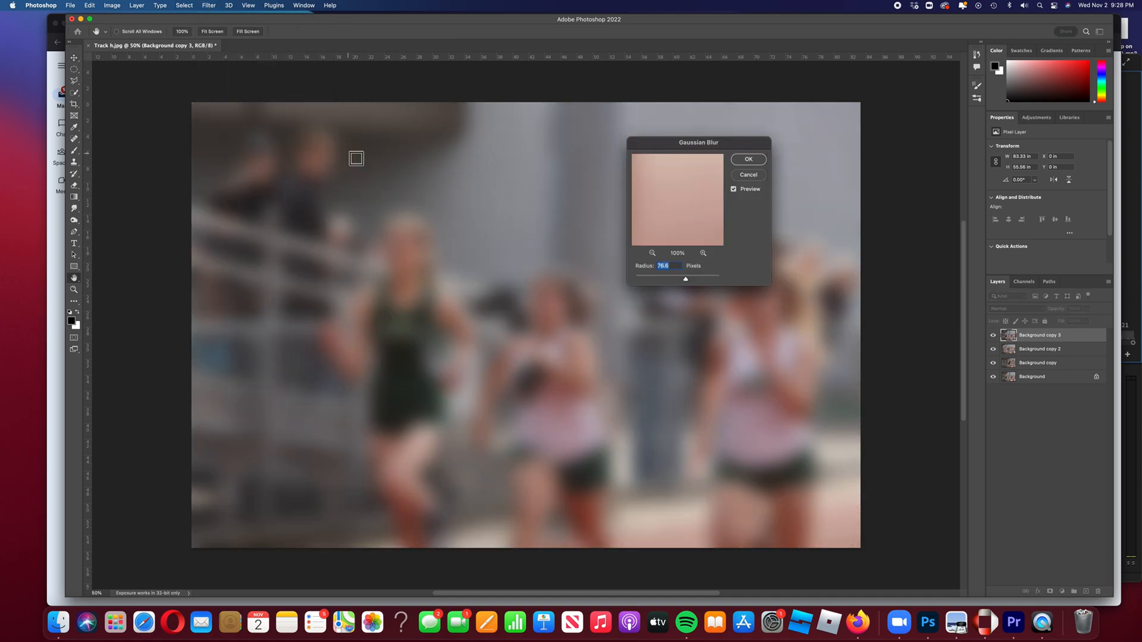
click(750, 160)
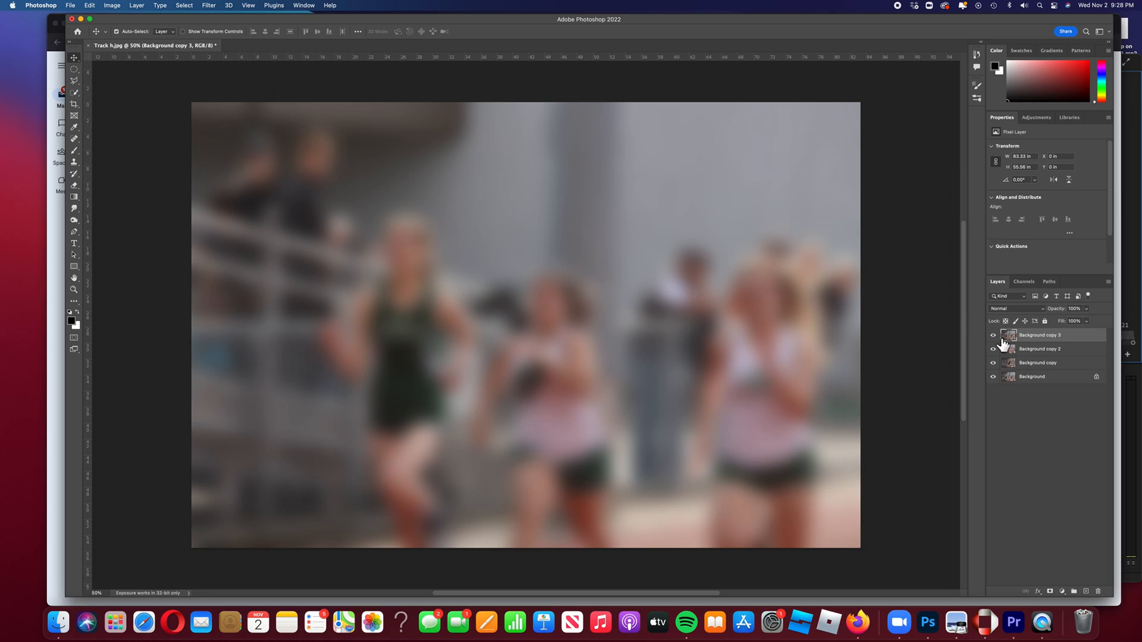
Warp "Background copy 3" into sharply folded, crossing sheets with Free Transform in warp mode
key(super+t)
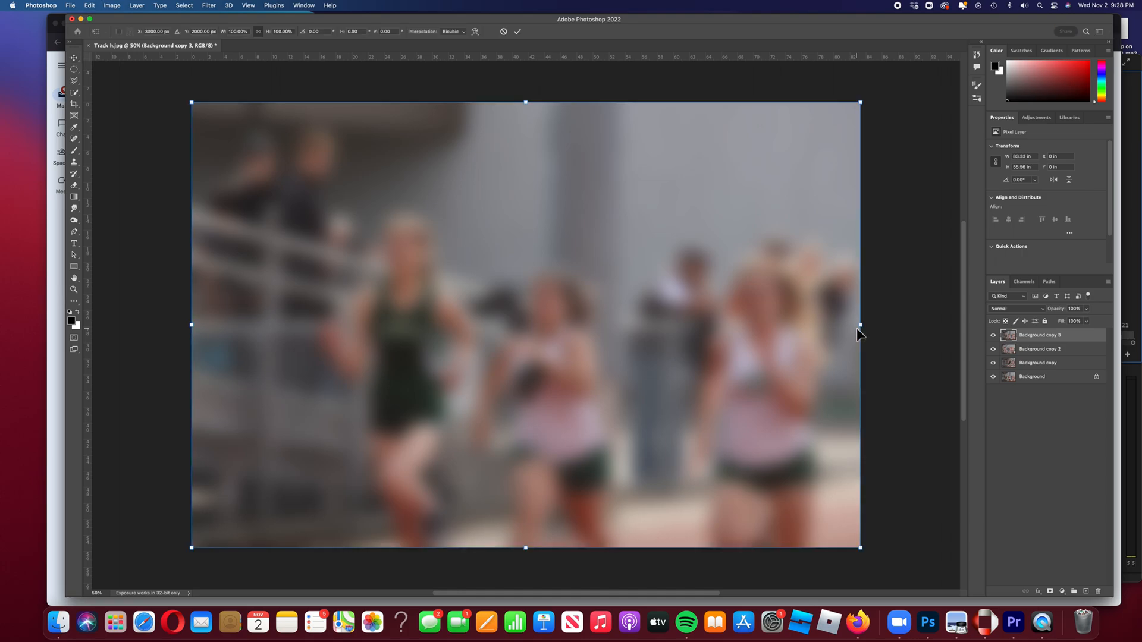
click(476, 32)
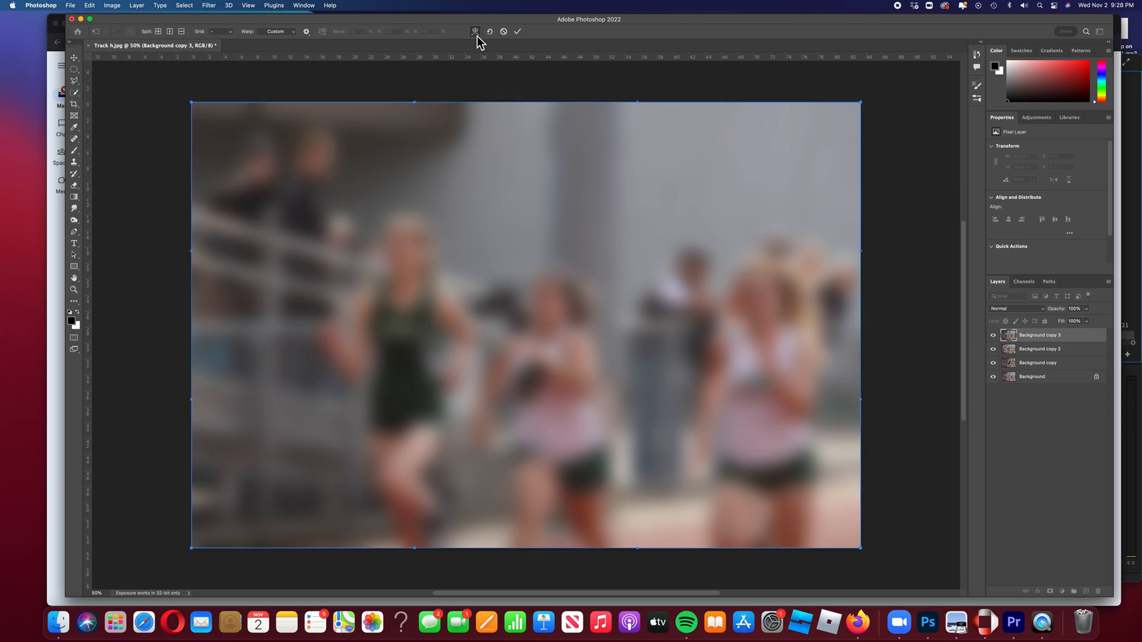
drag(862, 105, 121, 451)
drag(191, 551, 735, 125)
drag(190, 103, 319, 534)
drag(861, 548, 797, 288)
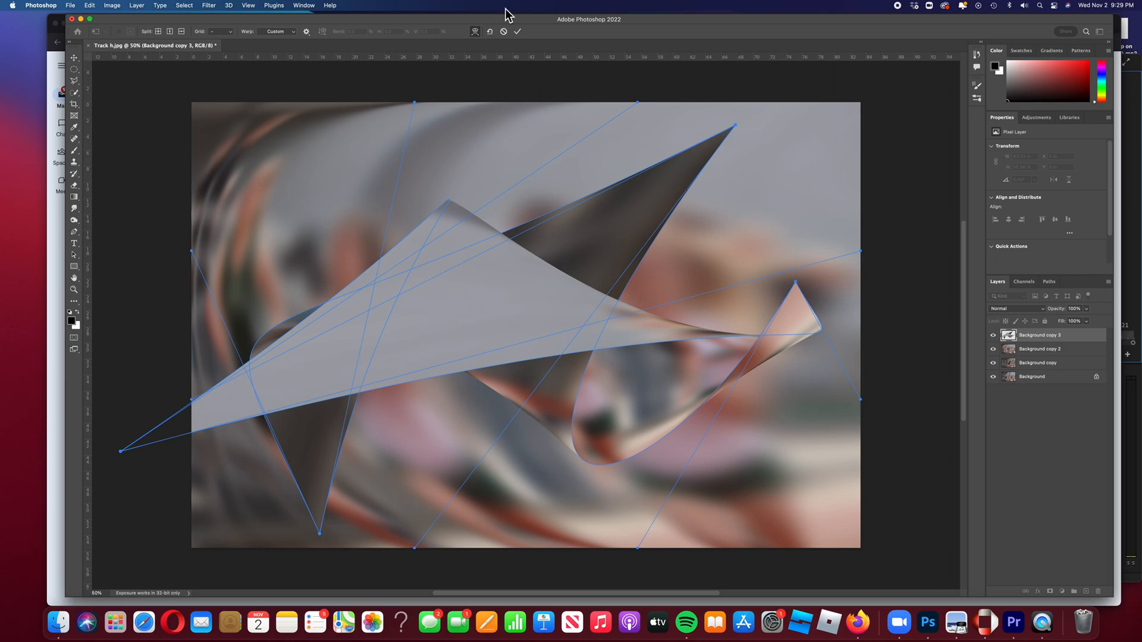
click(518, 33)
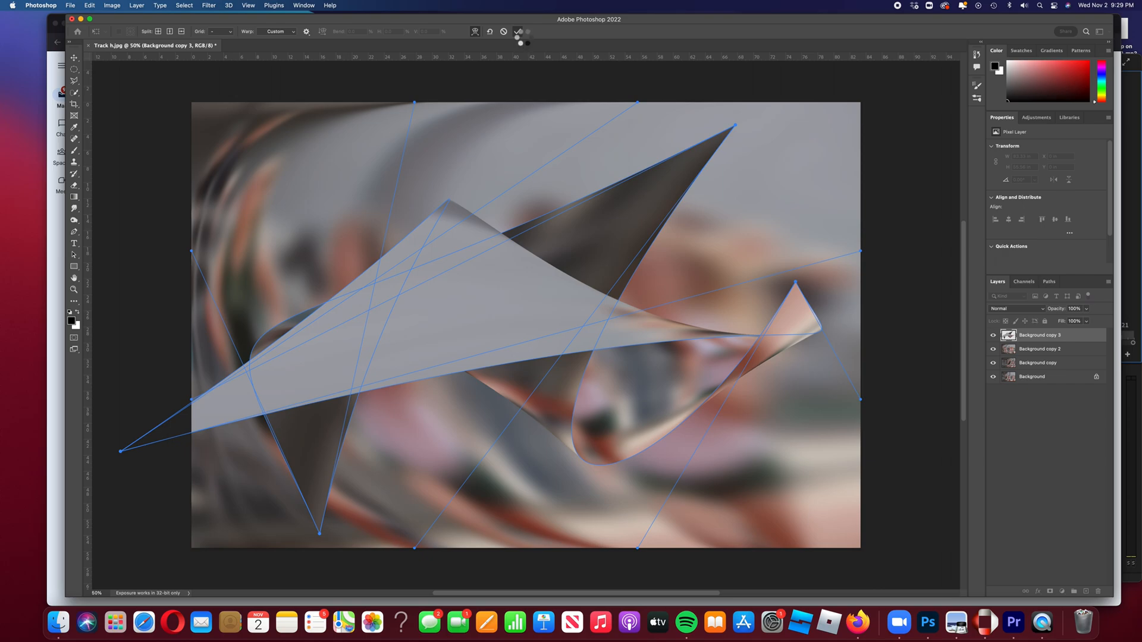
Set the blend mode of "Background copy 3" to Soft Light
click(1043, 309)
click(1042, 308)
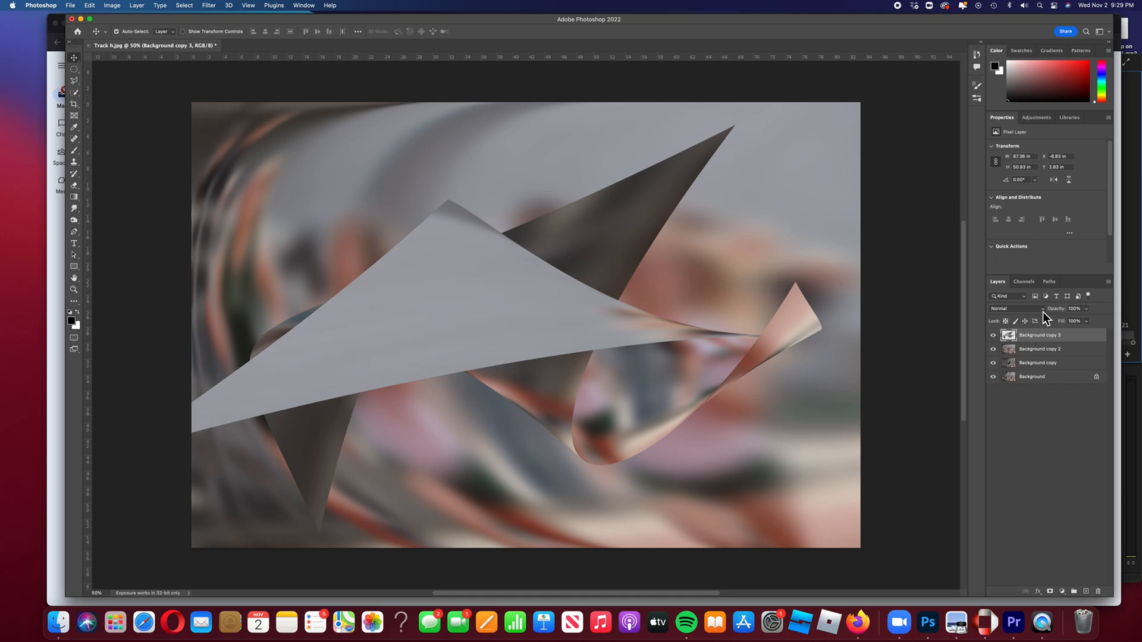
click(1043, 310)
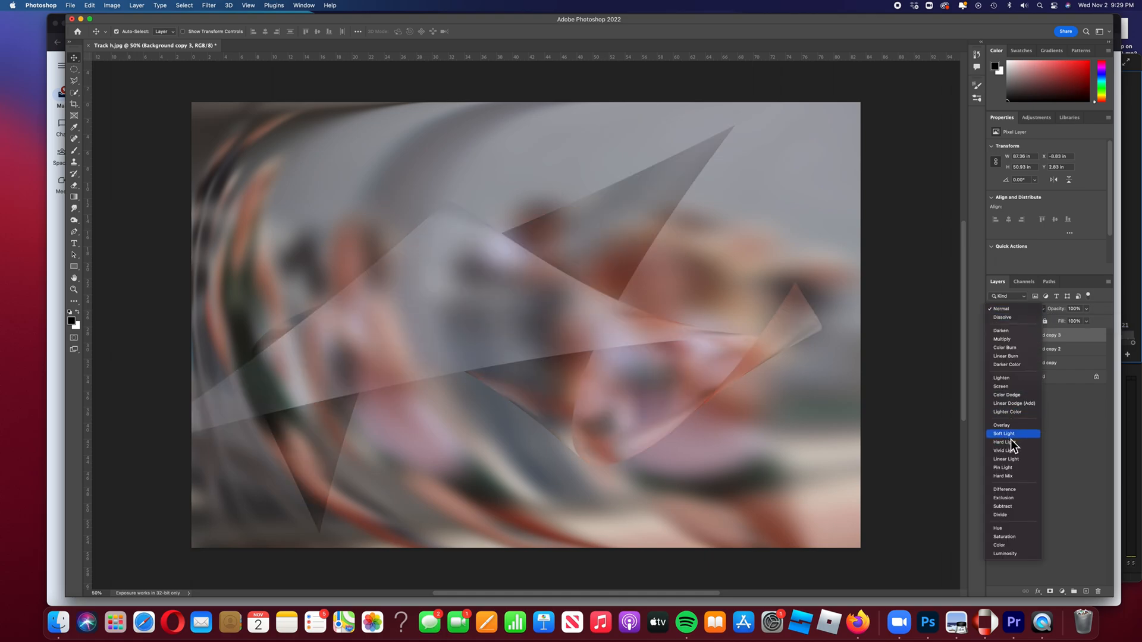
click(1011, 435)
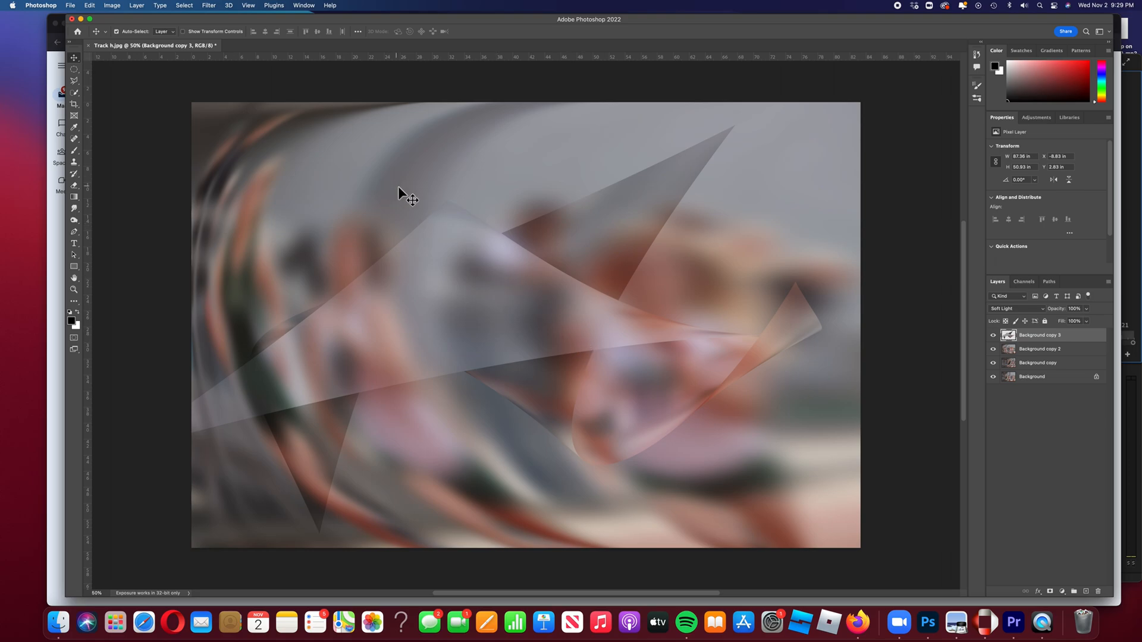
Warp "Background copy 3" again with Free Transform, pulling its corners outward into a sweeping curved shape
key(super+t)
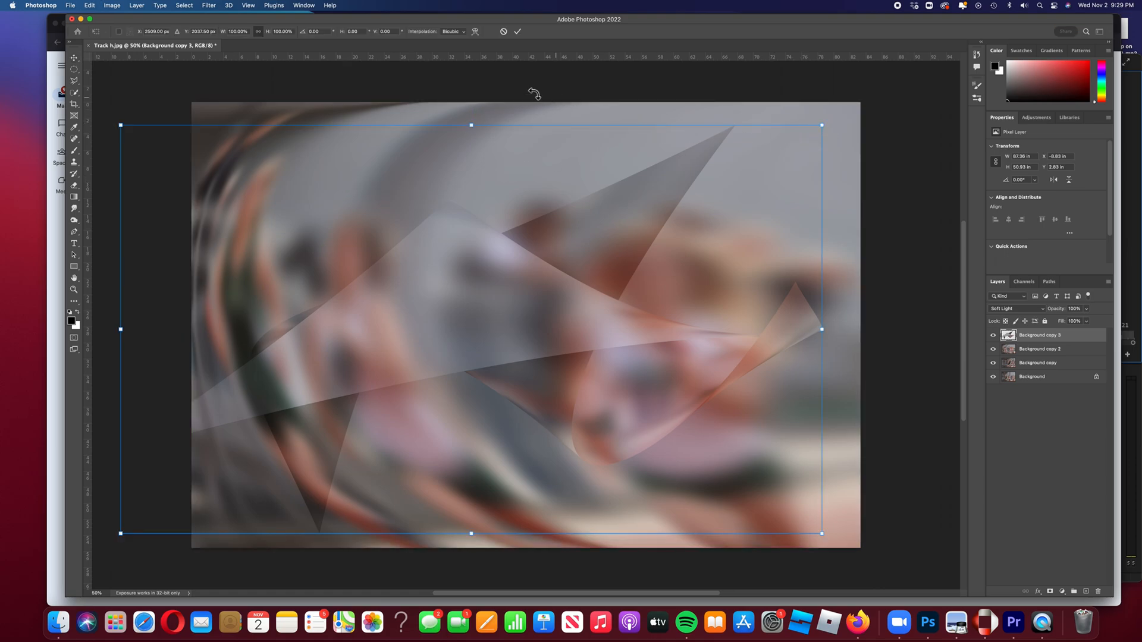
click(476, 33)
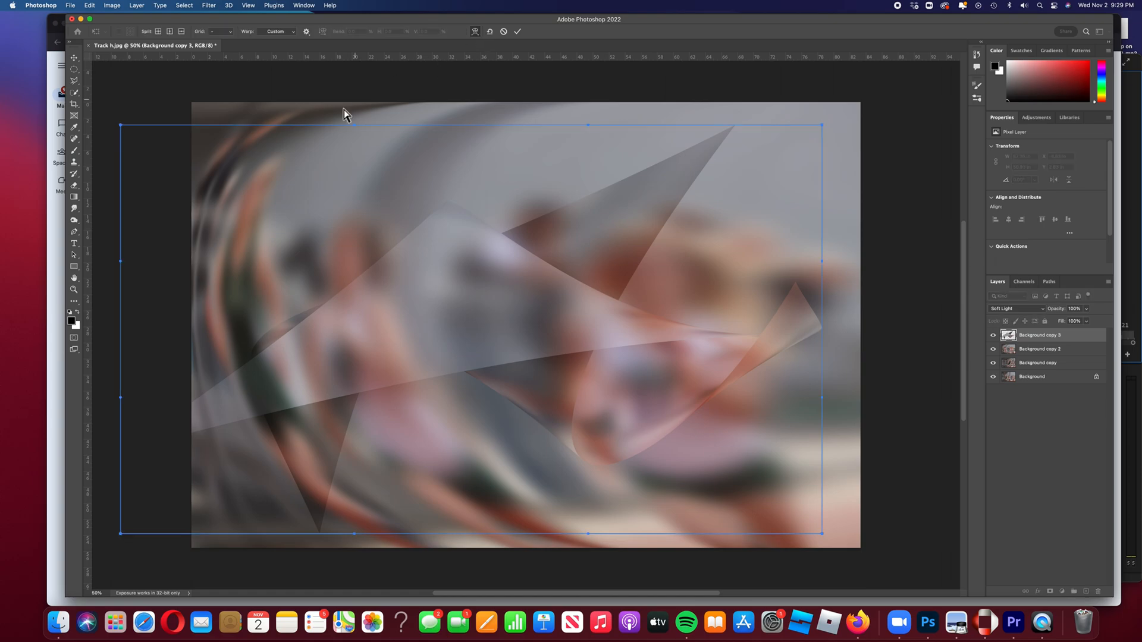
drag(127, 125, 364, 201)
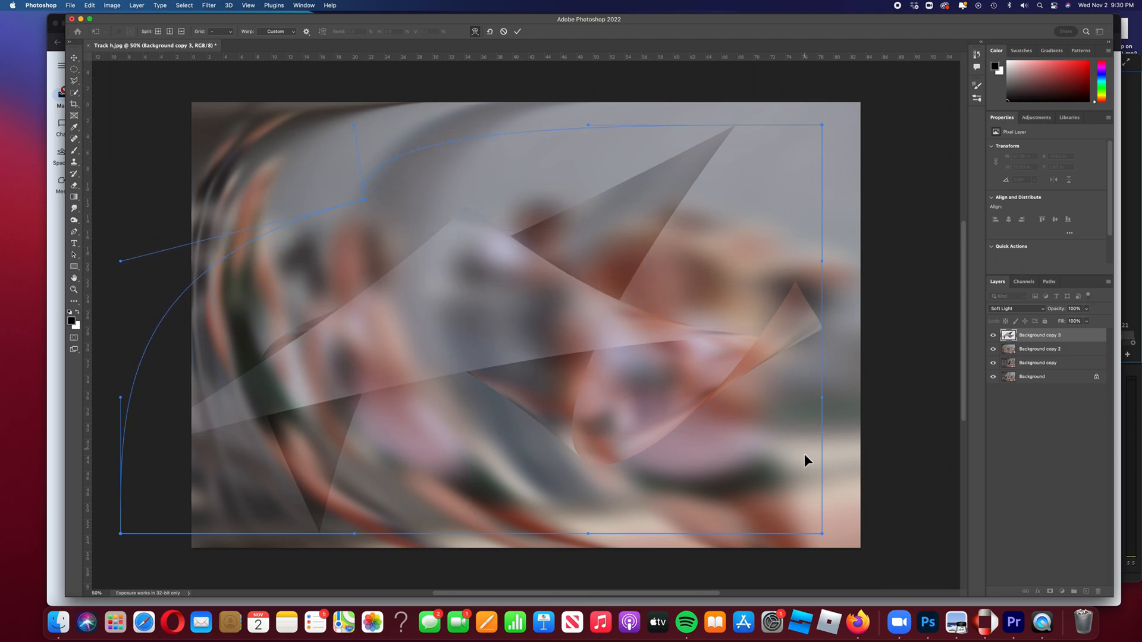
drag(821, 535, 997, 624)
scroll(829, 369, up, 5)
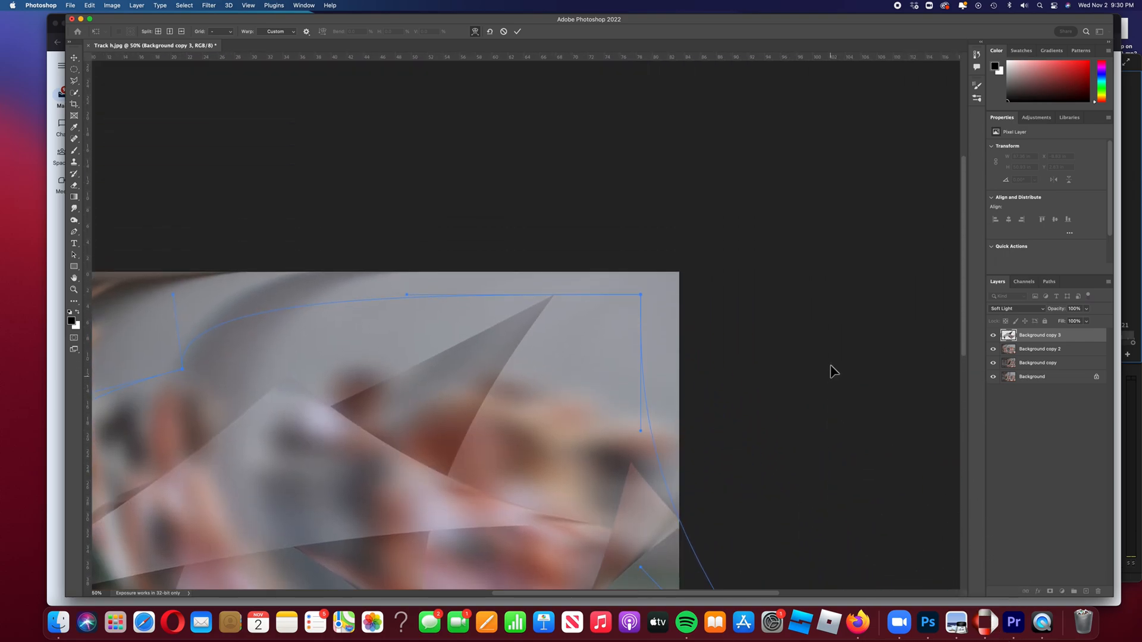
drag(644, 295, 850, 138)
scroll(655, 395, left, 10)
scroll(654, 395, down, 5)
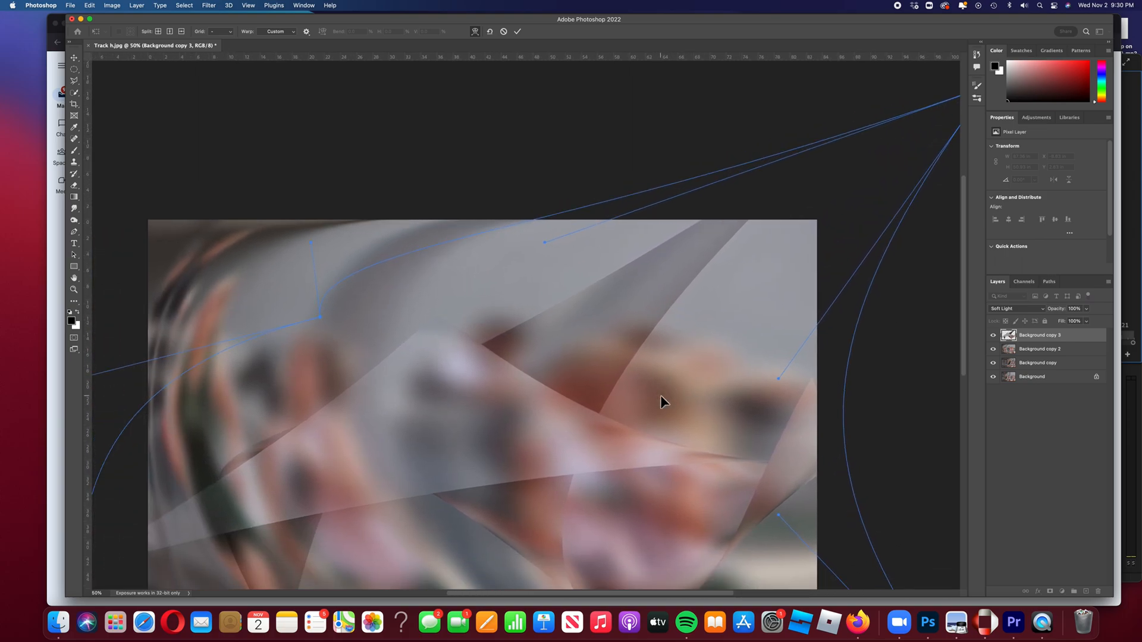
drag(502, 264, 406, 202)
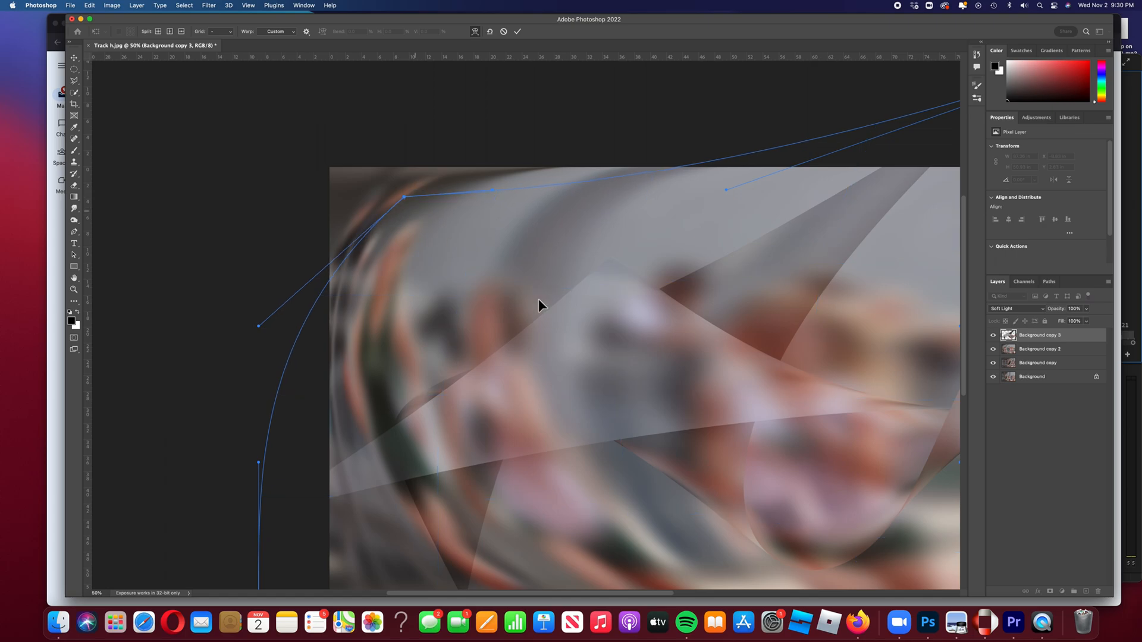
scroll(573, 338, down, 7)
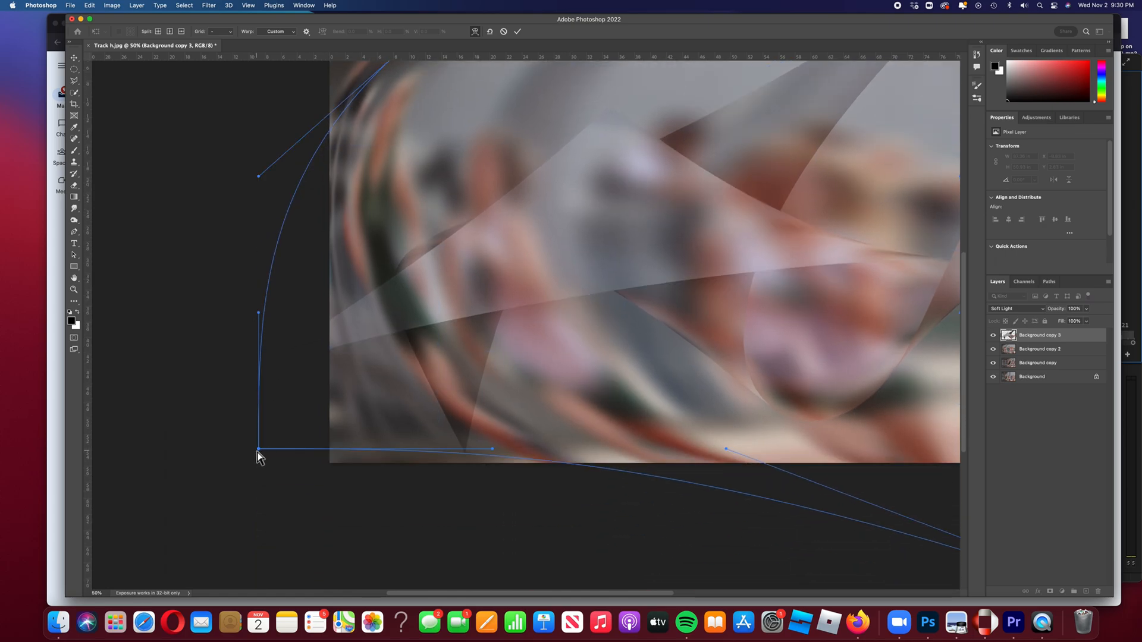
drag(260, 449, 588, 459)
scroll(590, 405, right, 3)
scroll(582, 408, right, 3)
scroll(582, 408, up, 2)
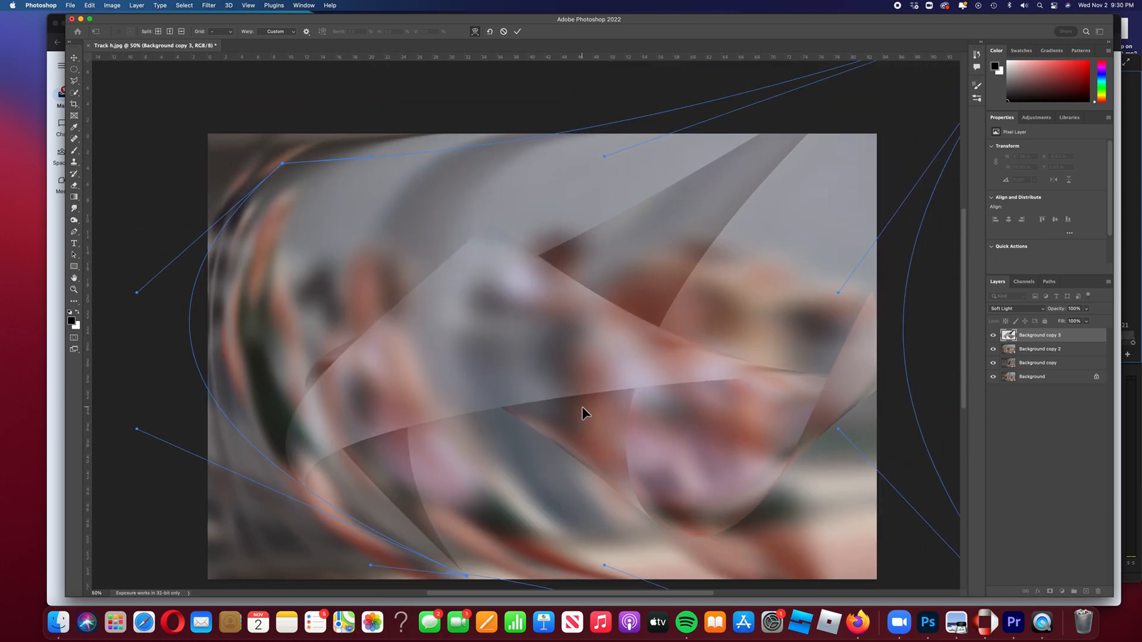
click(517, 32)
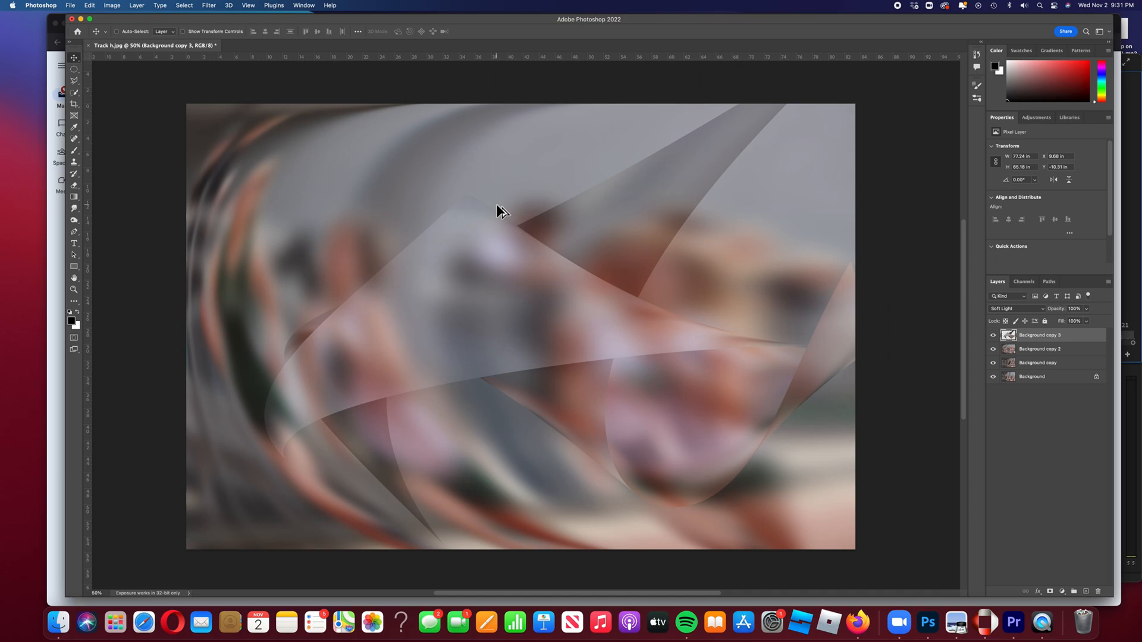
Stamp all visible layers into a new merged layer and convert it into a 3D Sphere mesh preset in the 3D workspace
key(super+alt+shift+e)
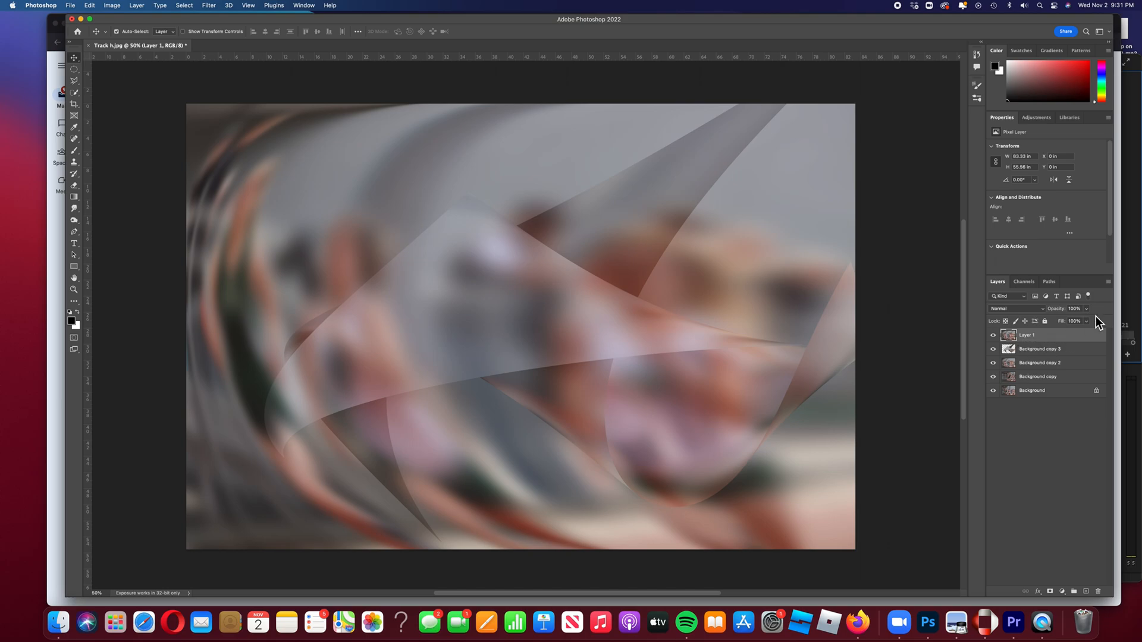
click(229, 6)
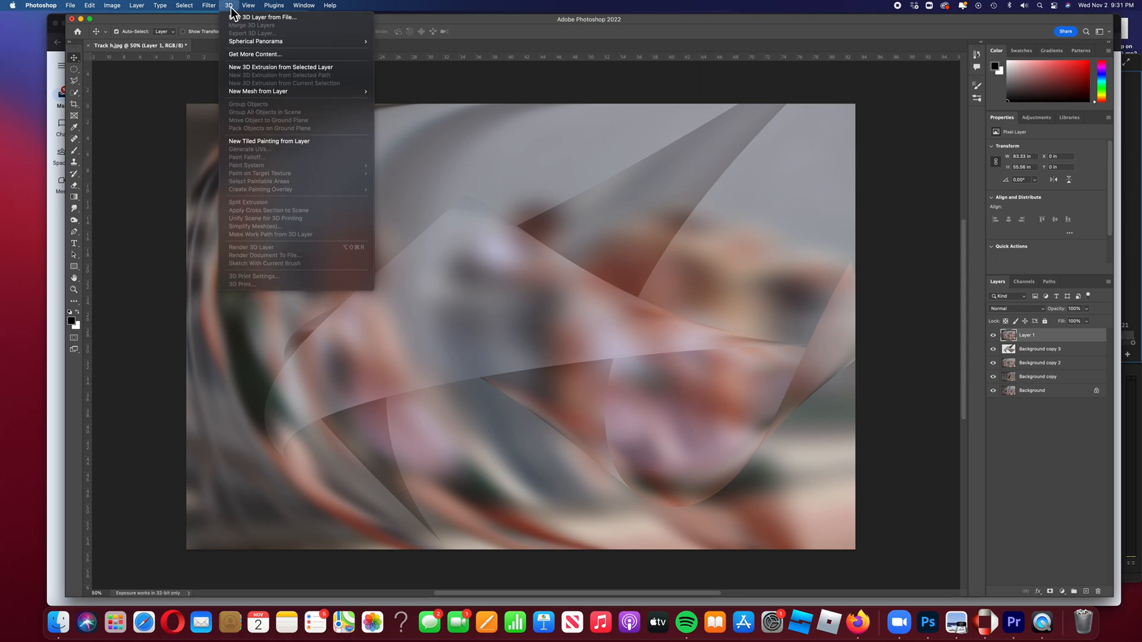
mouse_move(262, 95)
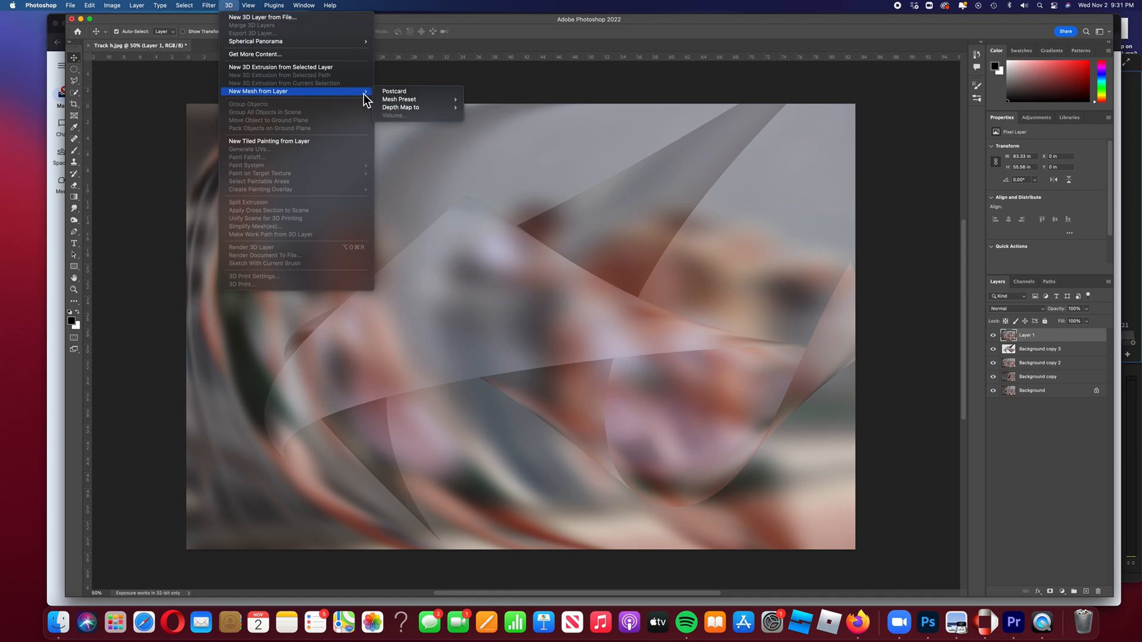
mouse_move(394, 102)
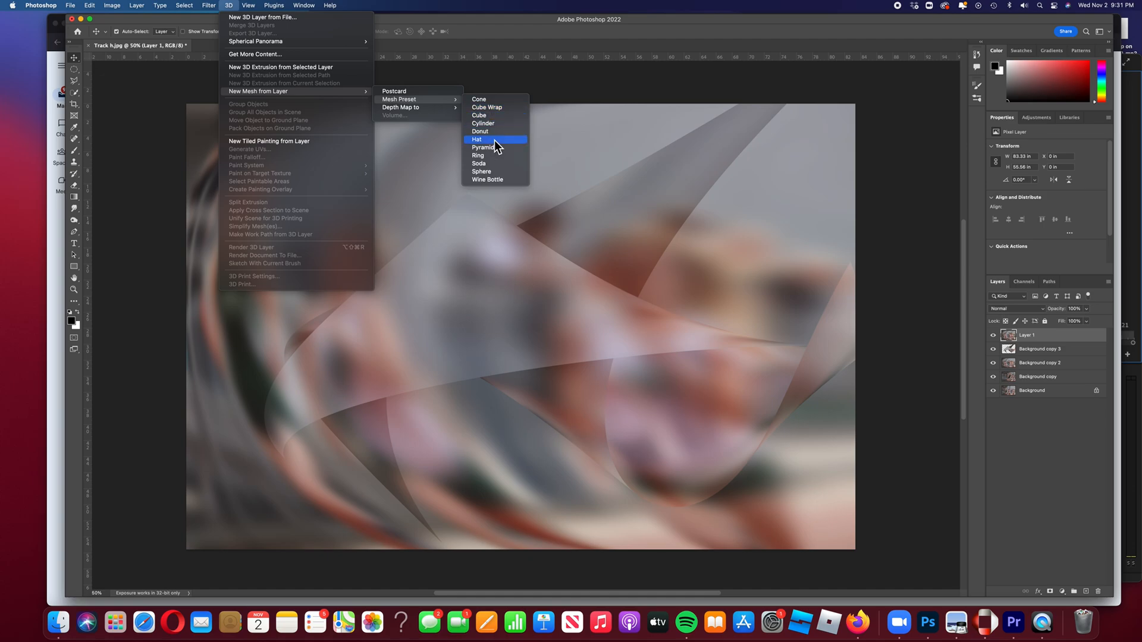
click(494, 174)
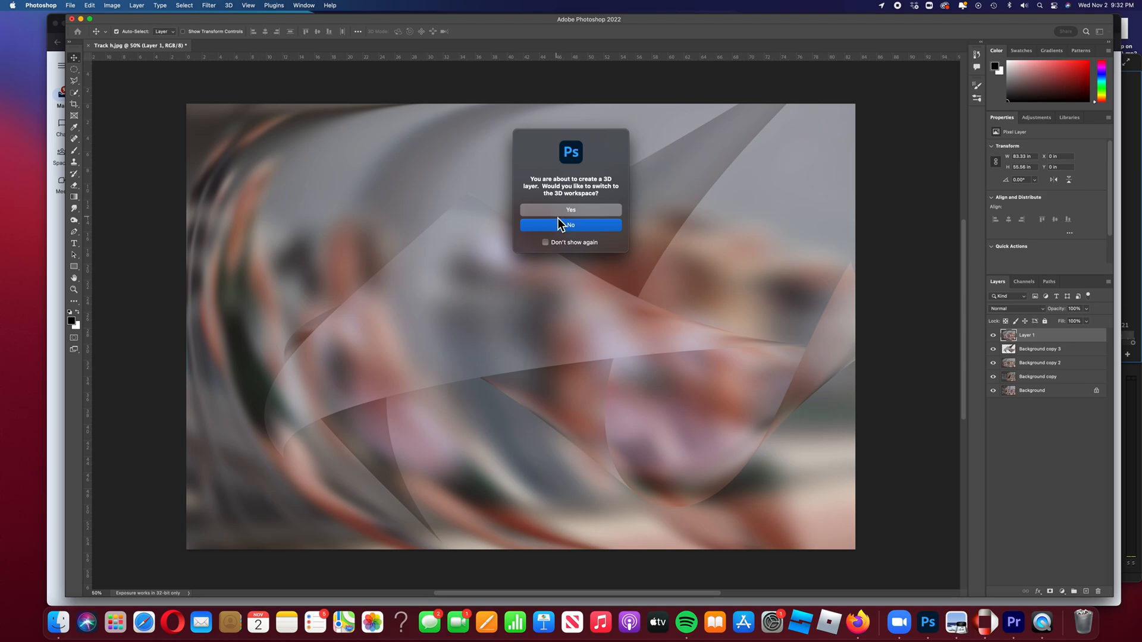
click(580, 212)
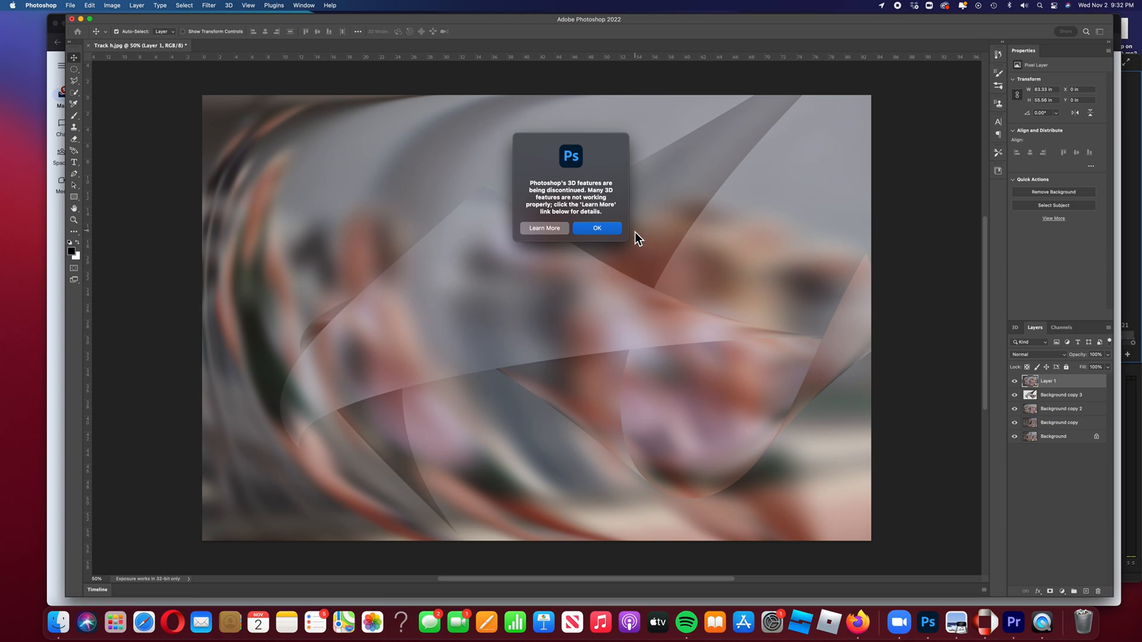
click(597, 231)
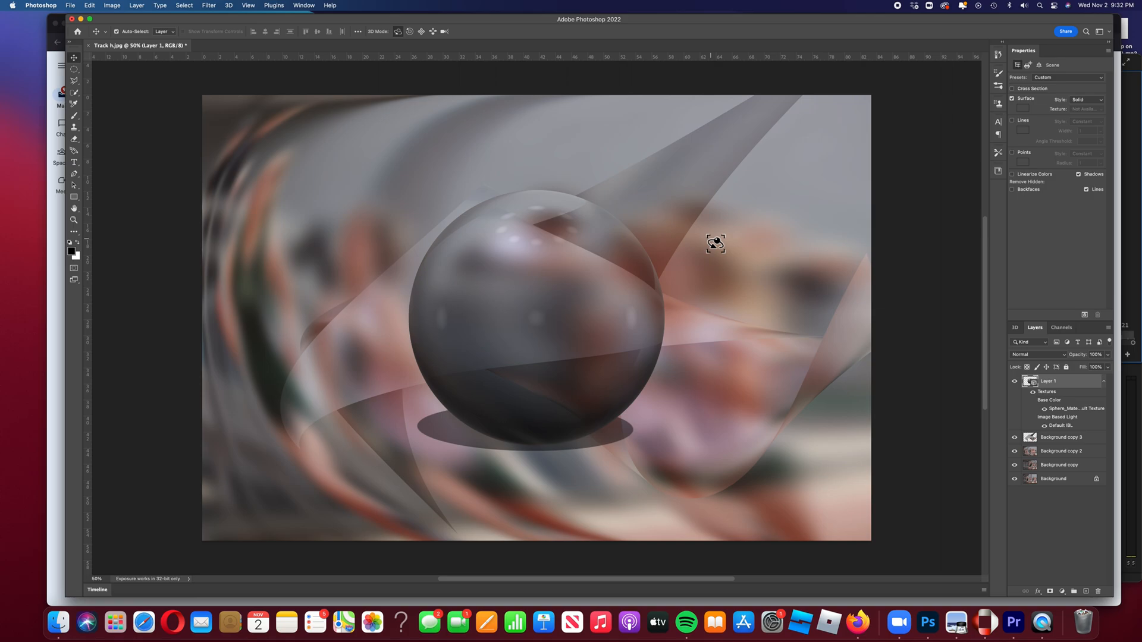
Rotate the 3D sphere to change how the swirling texture wraps around it
drag(588, 249, 641, 292)
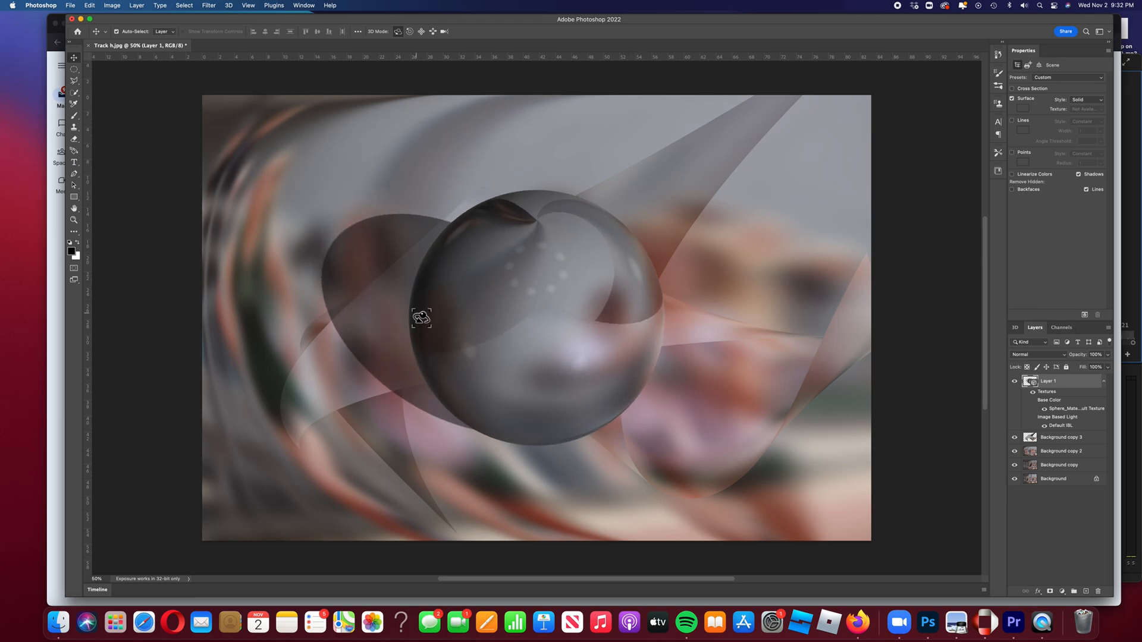
drag(561, 316, 424, 318)
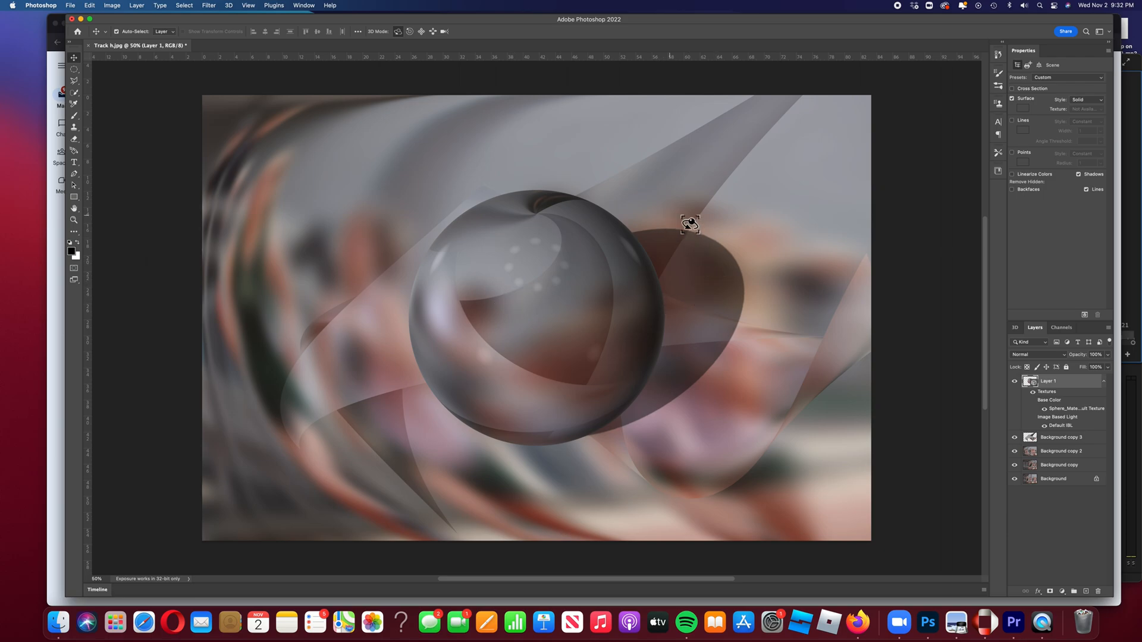
drag(525, 344, 596, 333)
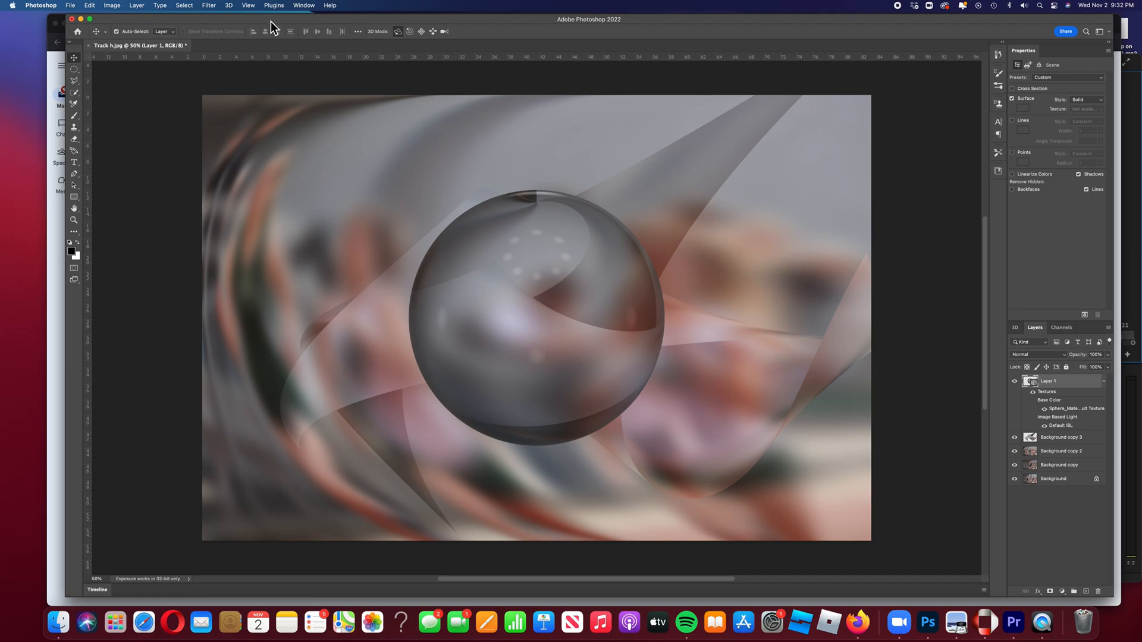
click(229, 6)
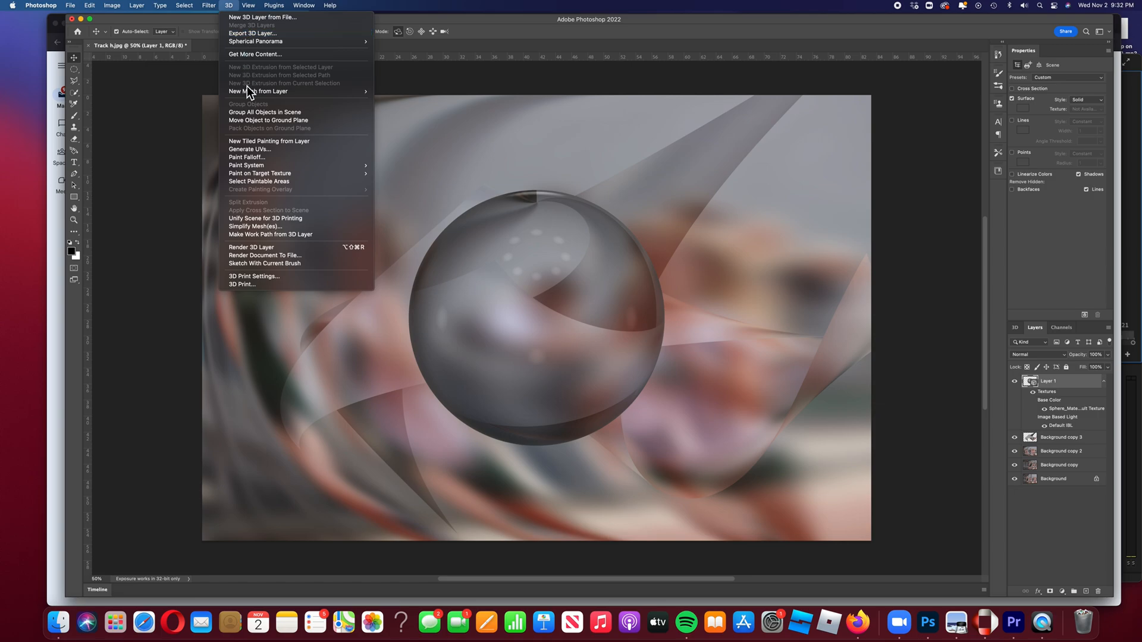
mouse_move(266, 93)
mouse_move(415, 101)
click(902, 27)
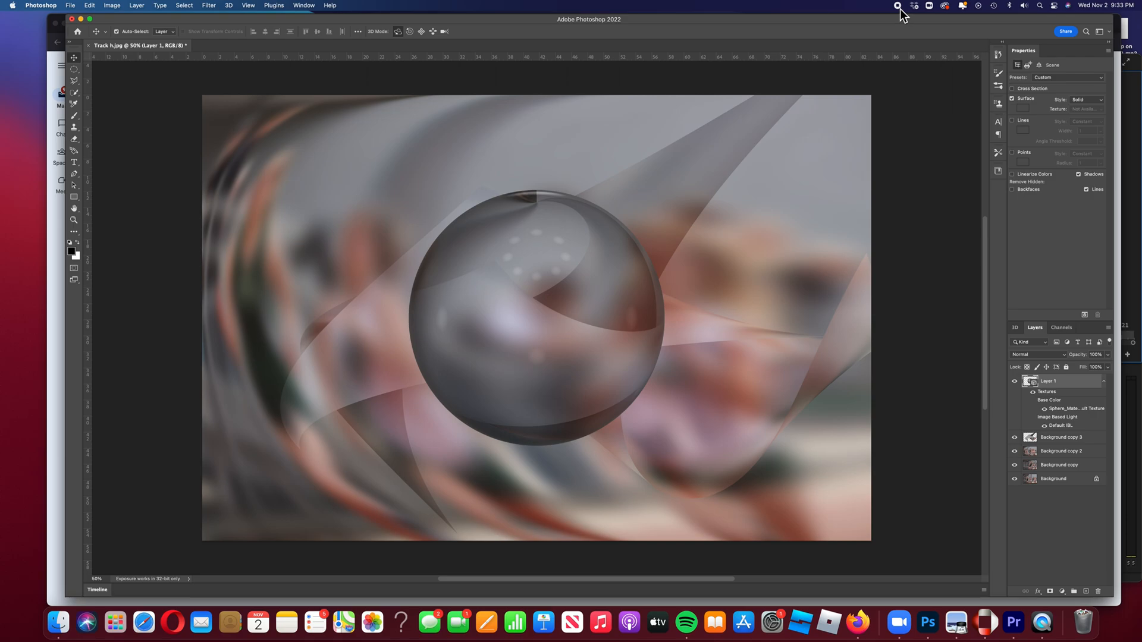